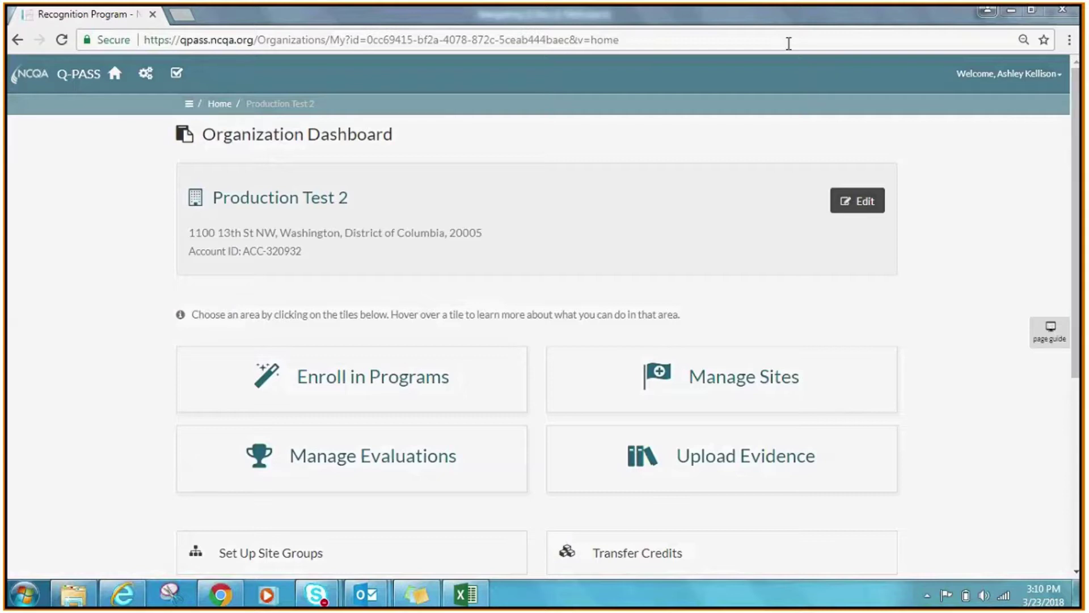
Review the organization dashboard's tiles and open the Ask a Question form from the page footer.
left_click_drag(203, 135, 378, 132)
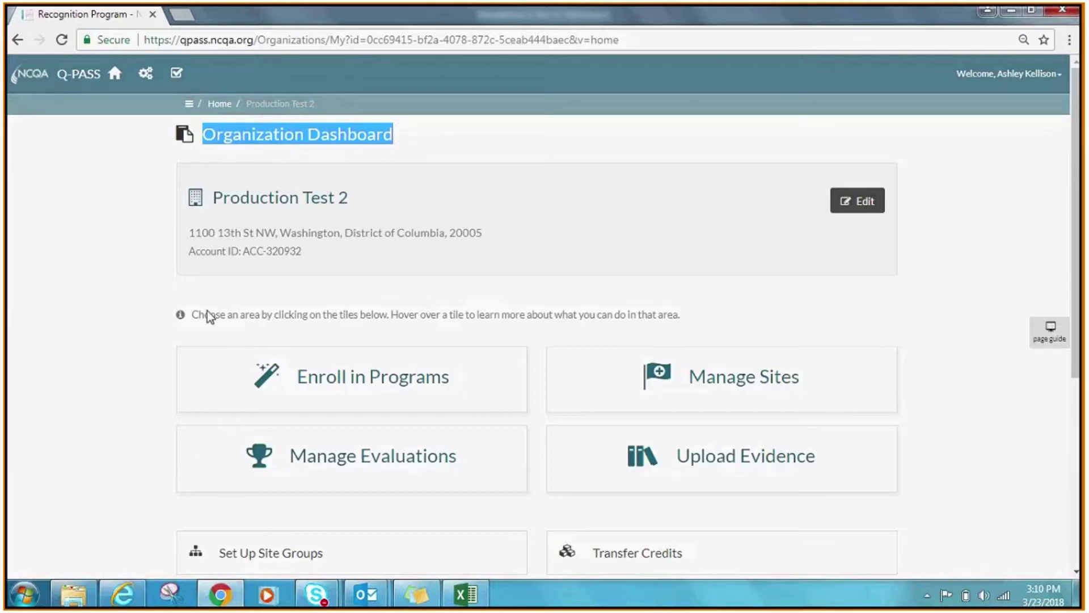
left_click(565, 146)
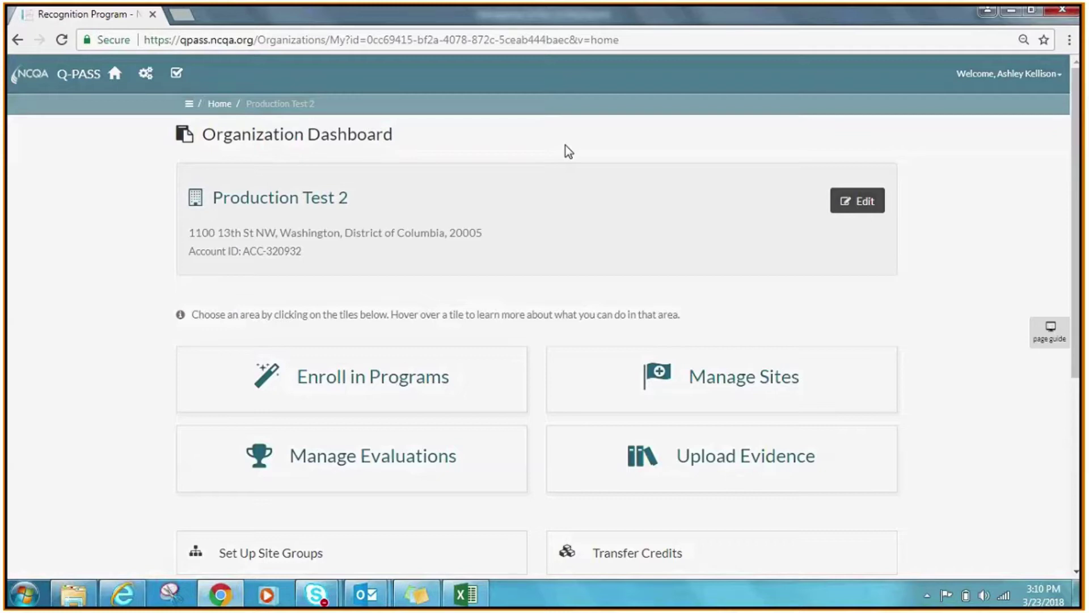
scroll(1082, 289, "down", 4)
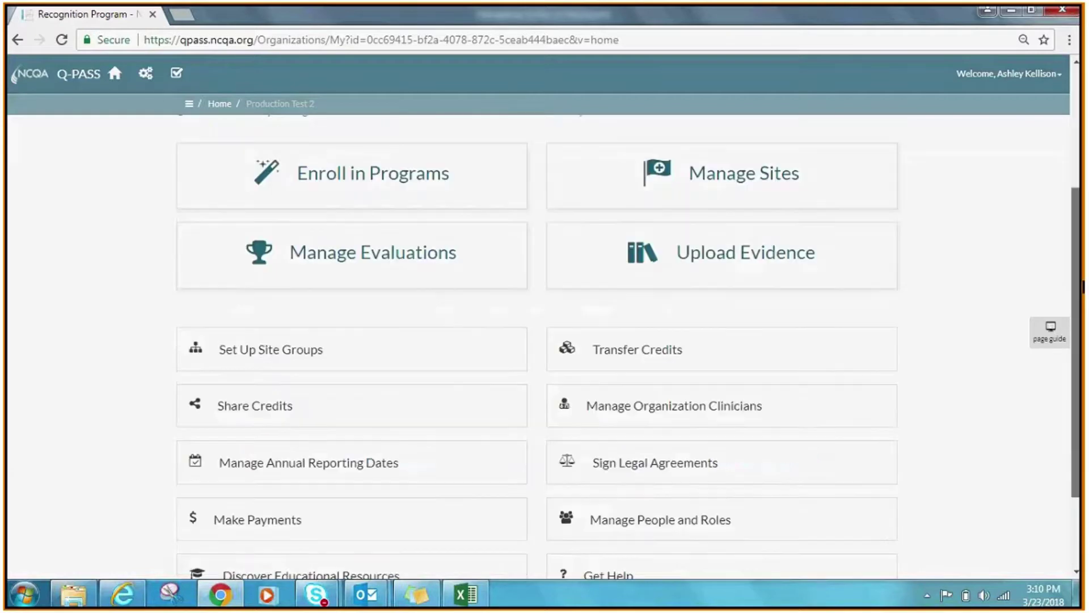
left_click_drag(1083, 289, 1083, 365)
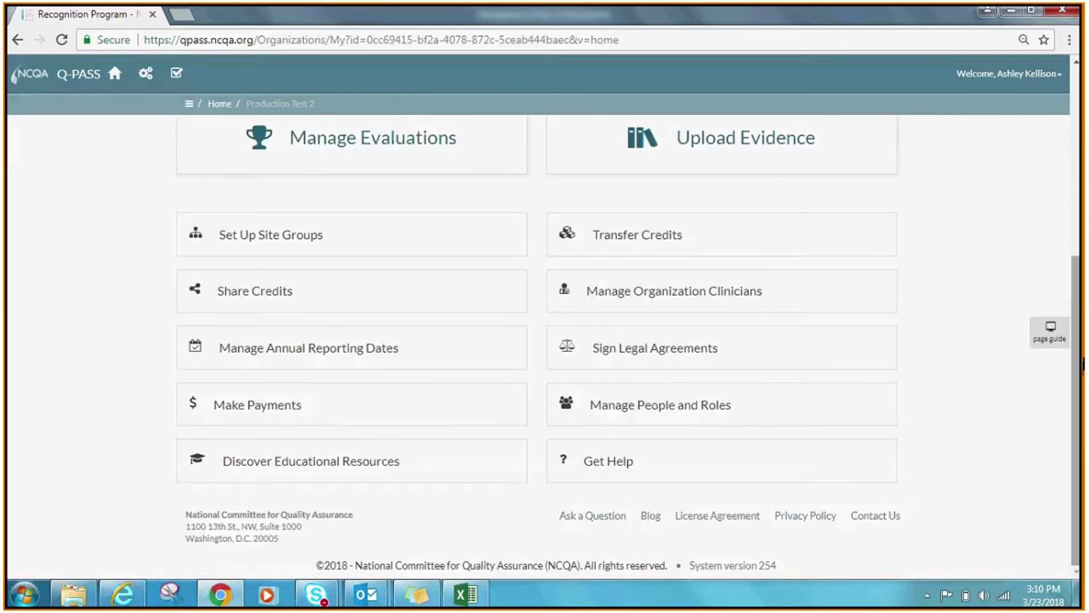
left_click(595, 517)
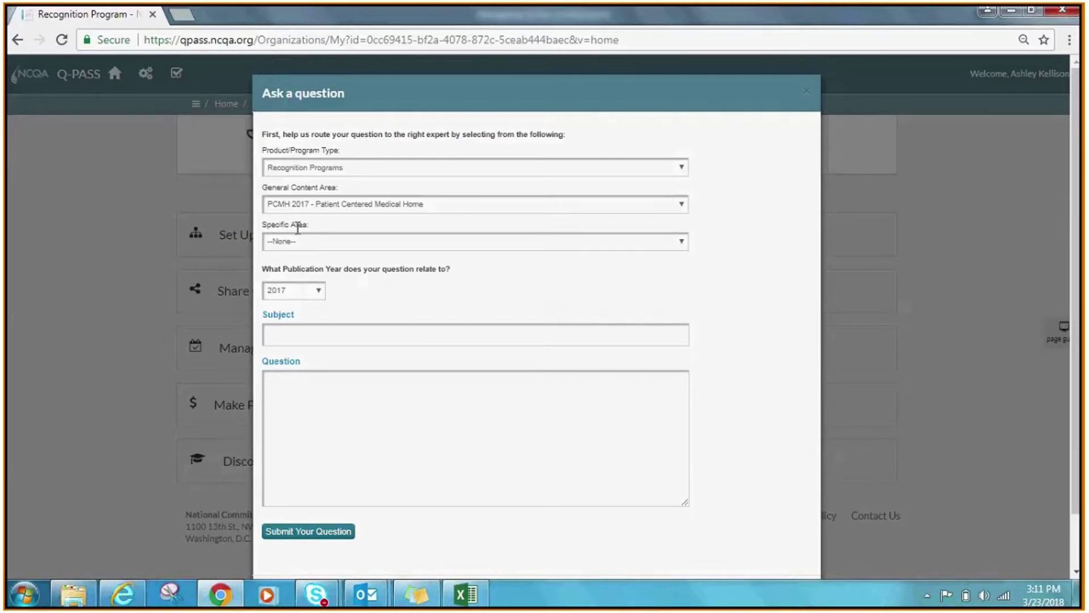
Try Policies and Procedures and General as the question's specific area, and close the form without submitting it.
left_click(342, 242)
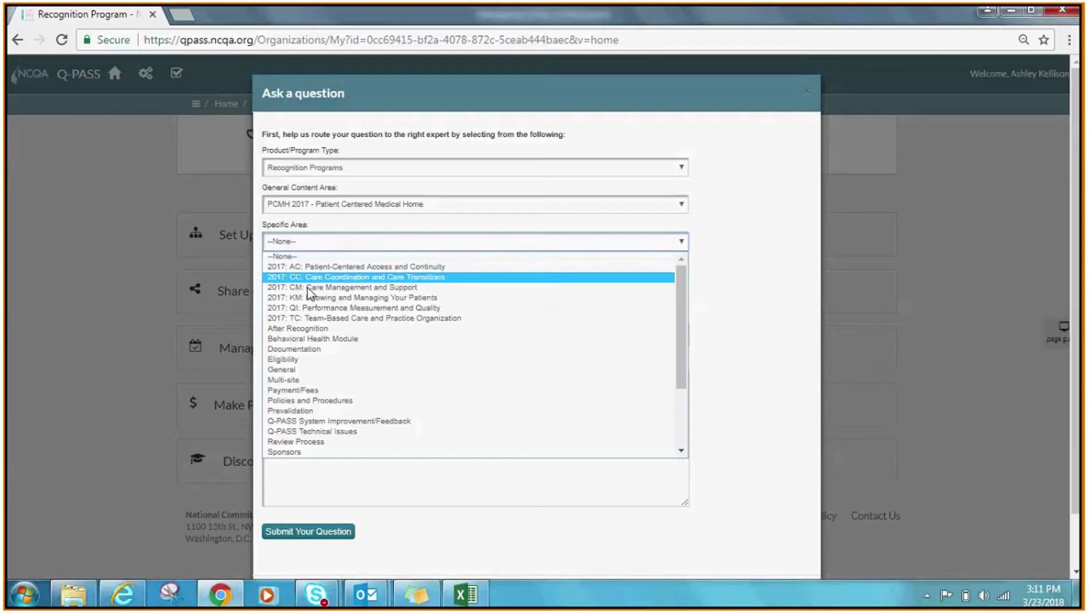
left_click(322, 400)
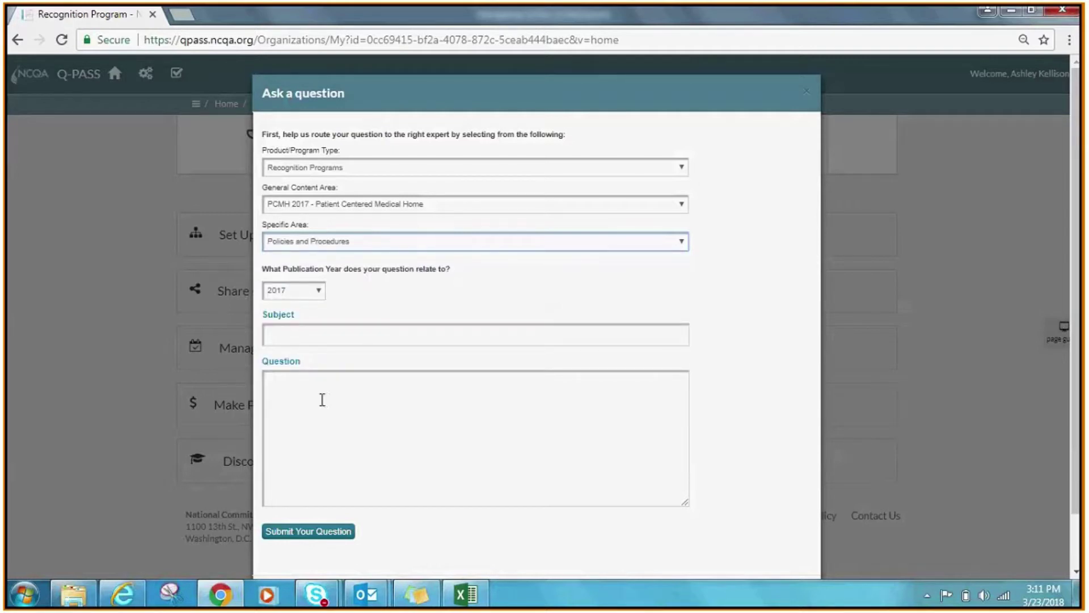
left_click(339, 248)
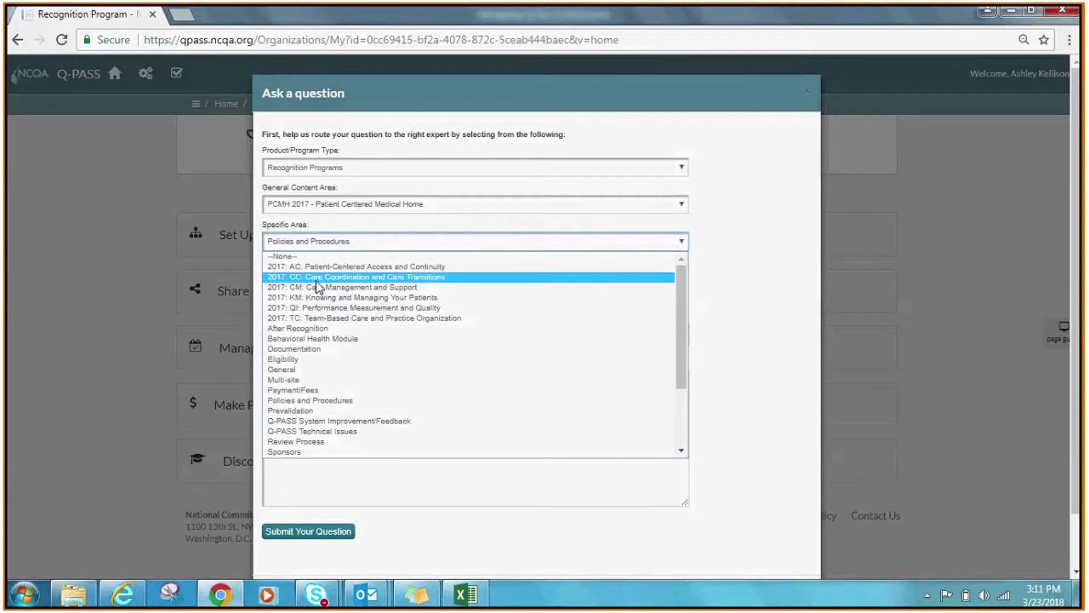
left_click(298, 369)
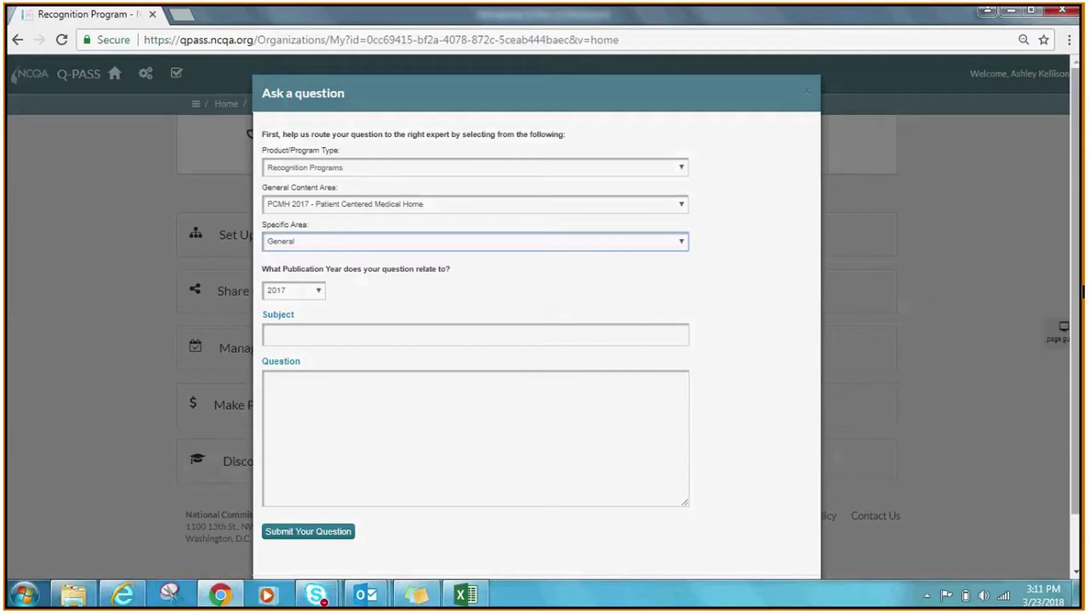
scroll(1082, 358, "down", 1)
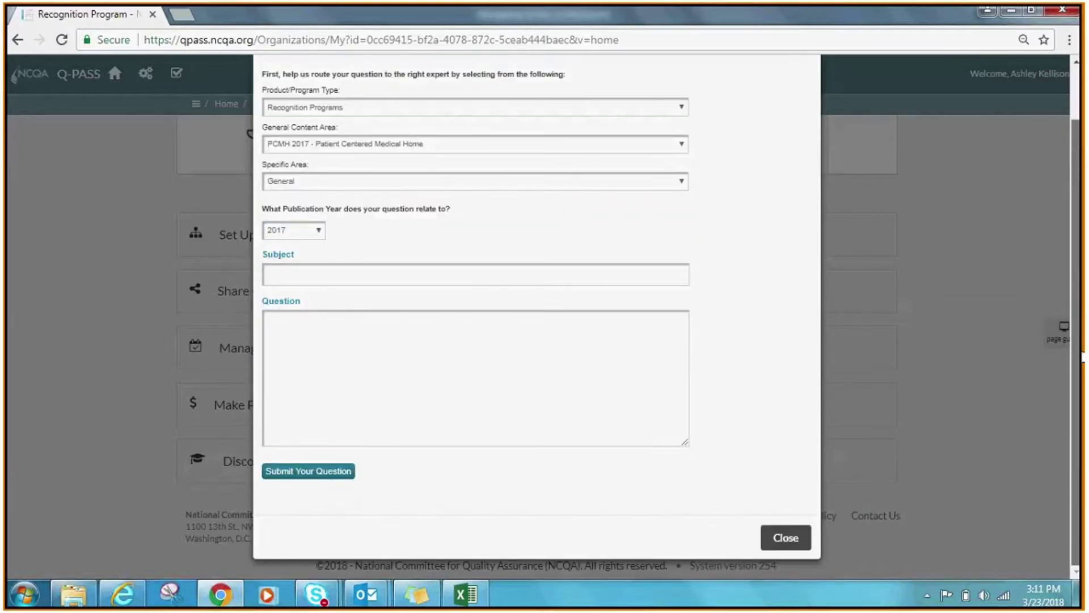
left_click(785, 537)
Open Manage Evaluations for the organization and show its annual reporting evaluations.
scroll(1083, 397, "up", 4)
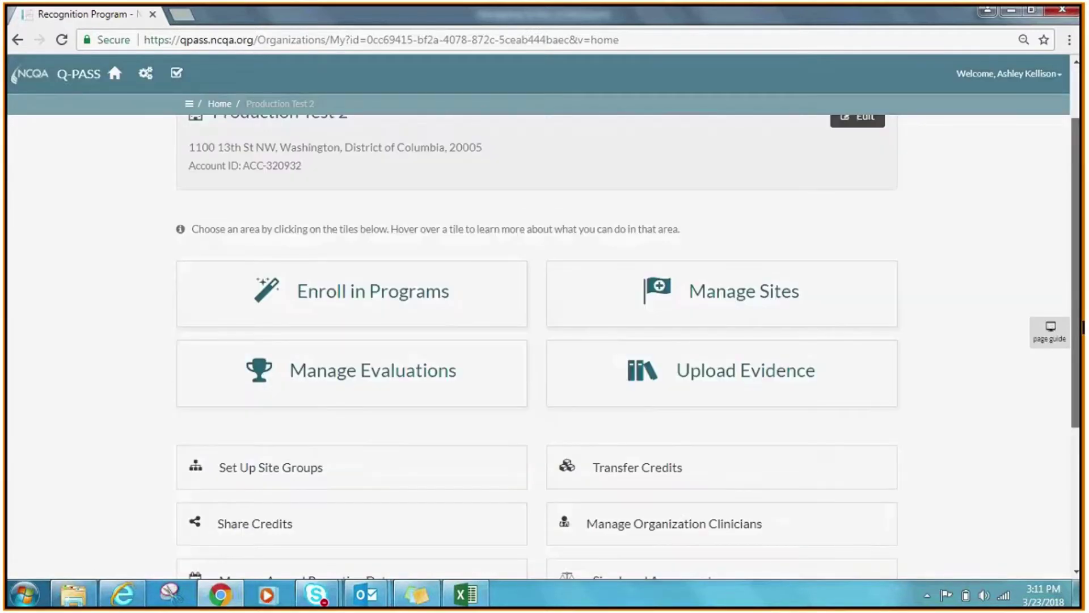
scroll(1082, 317, "up", 1)
scroll(1080, 295, "up", 1)
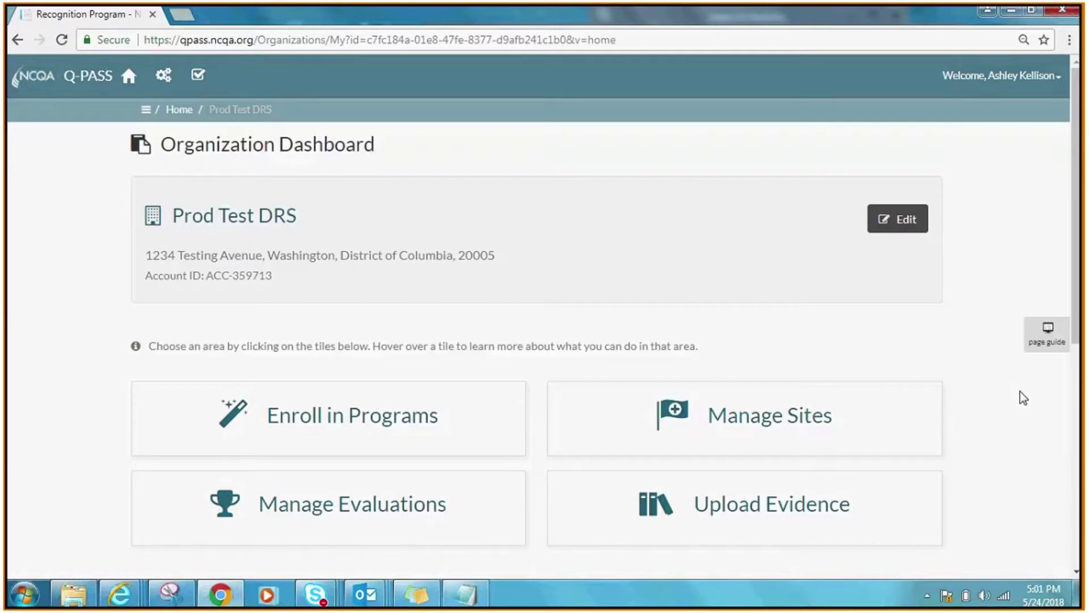
mouse_move(241, 509)
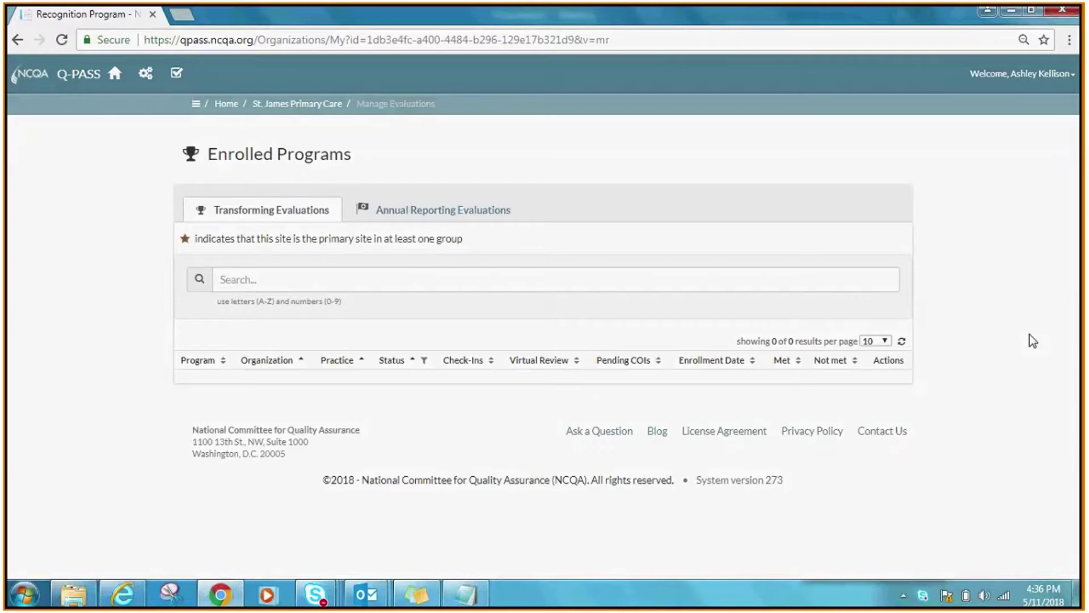
left_click(428, 217)
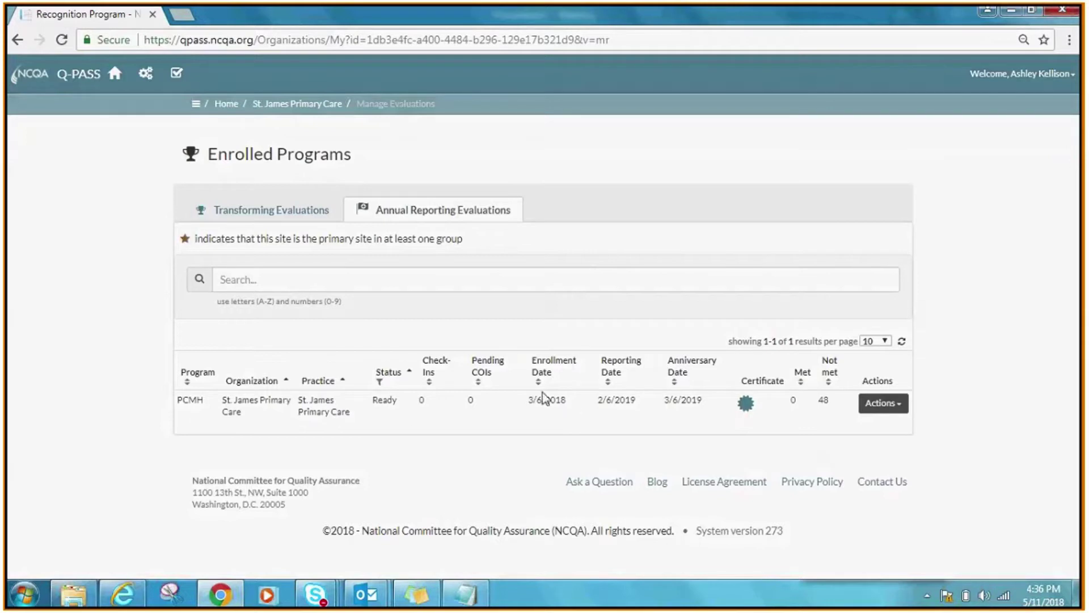
Open the recognition certificate for St. James Primary Care's PCMH evaluation and highlight its award end date.
left_click(745, 404)
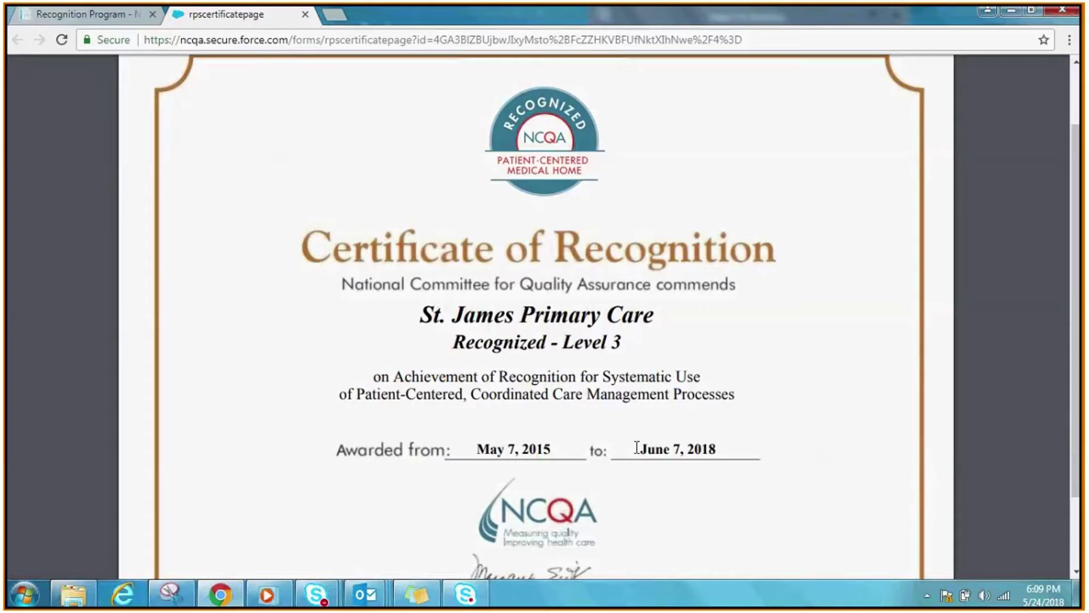
left_click_drag(637, 448, 718, 451)
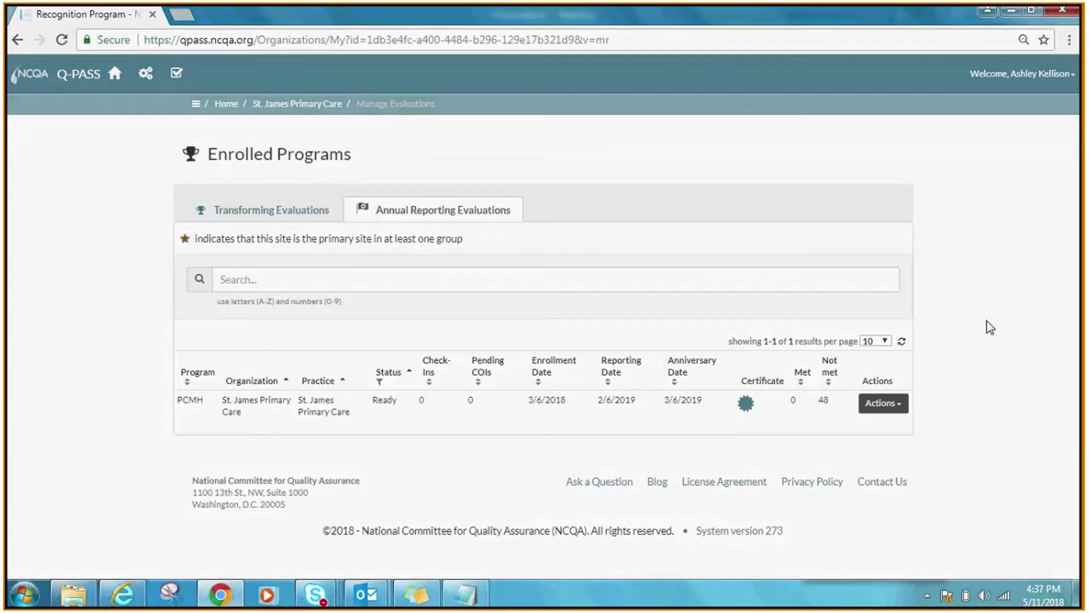
Go to the program dashboard for St. James Primary Care's PCMH evaluation and open its Evaluation area.
left_click(898, 404)
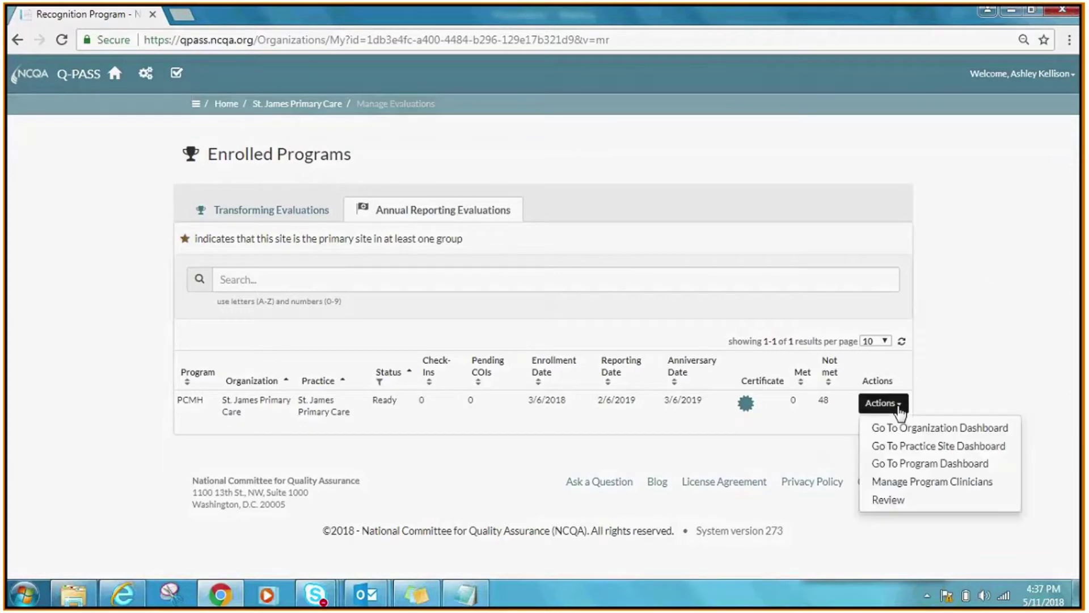
left_click(901, 464)
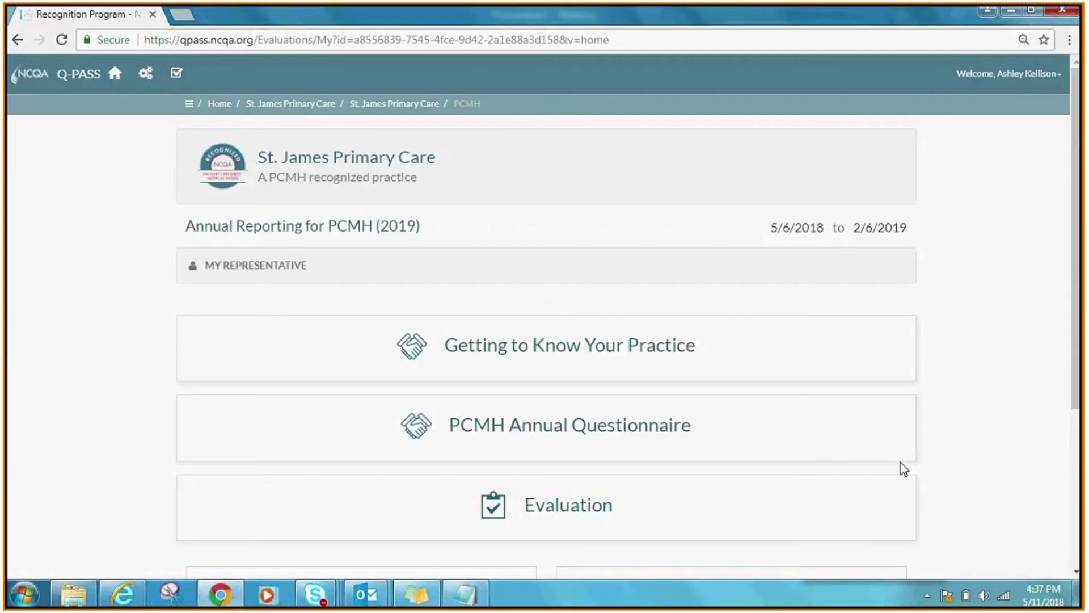
left_click_drag(1083, 371, 1083, 375)
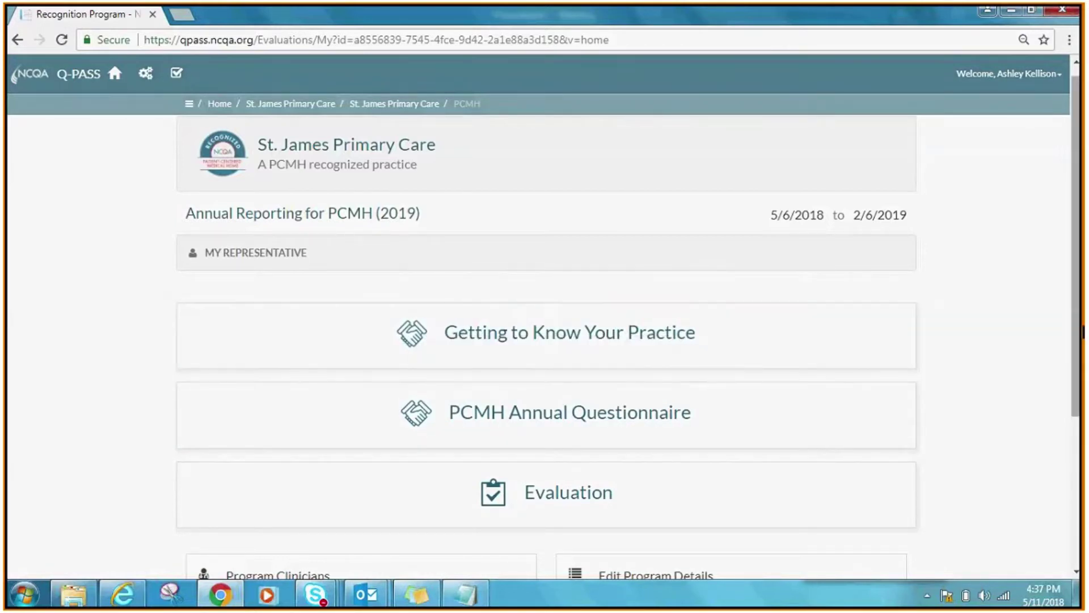
scroll(780, 440, "down", 2)
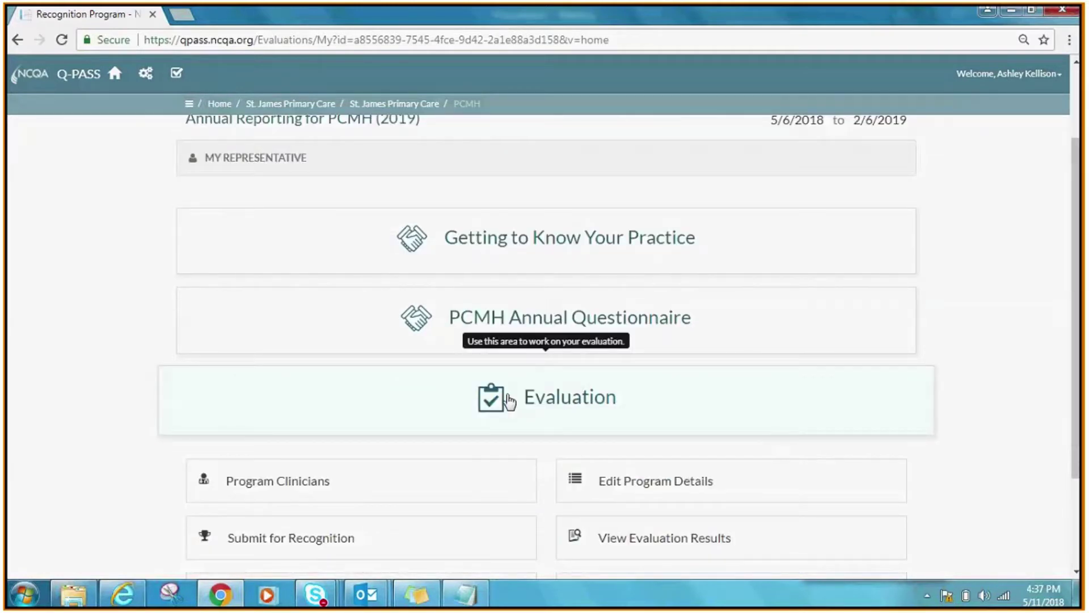
left_click(588, 426)
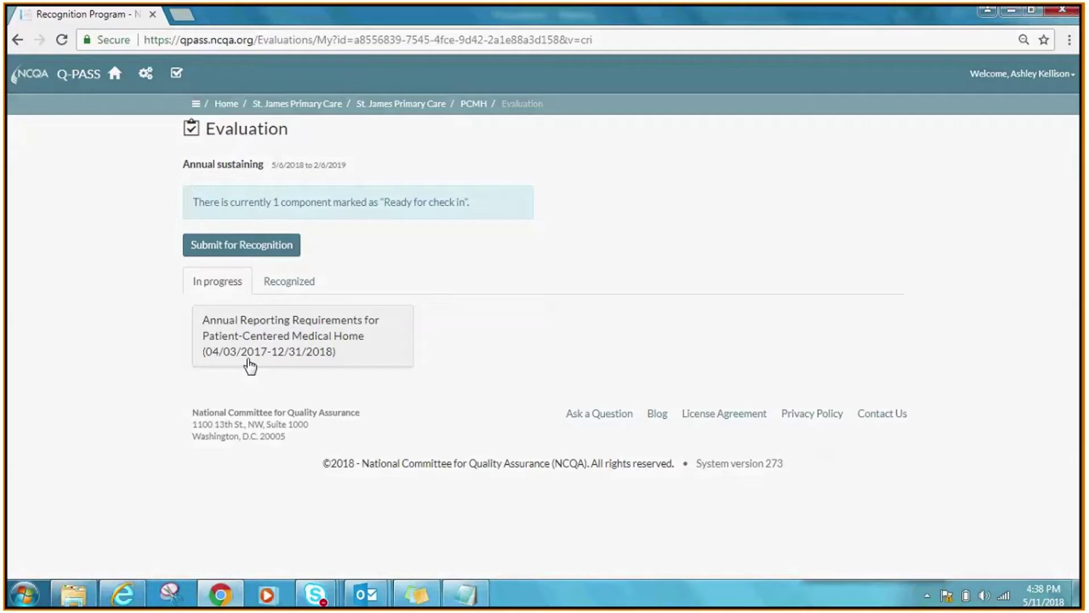
Expand the annual reporting requirements and open the Pre-Visit Planning Activities (AR) component of AR-TC1 under AR-TC Team-Based Care.
left_click(244, 340)
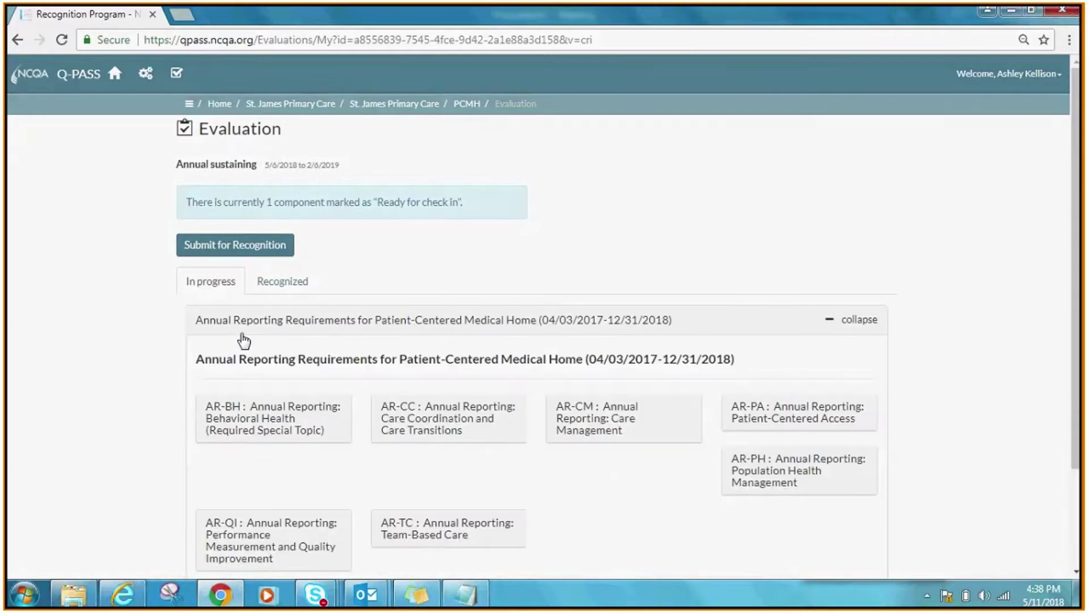
left_click_drag(1082, 386, 1082, 439)
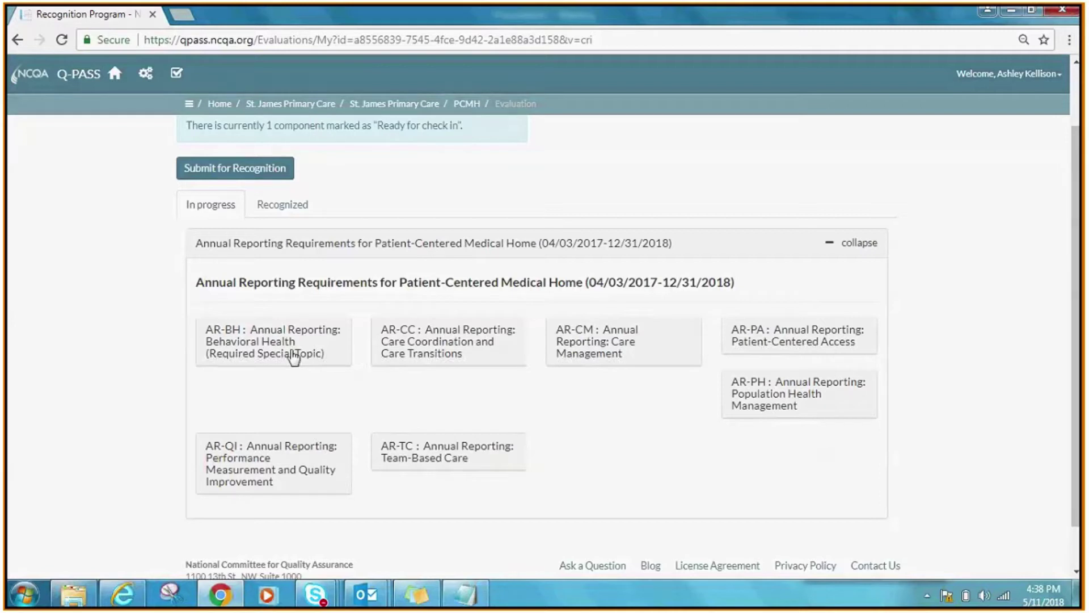
left_click(419, 466)
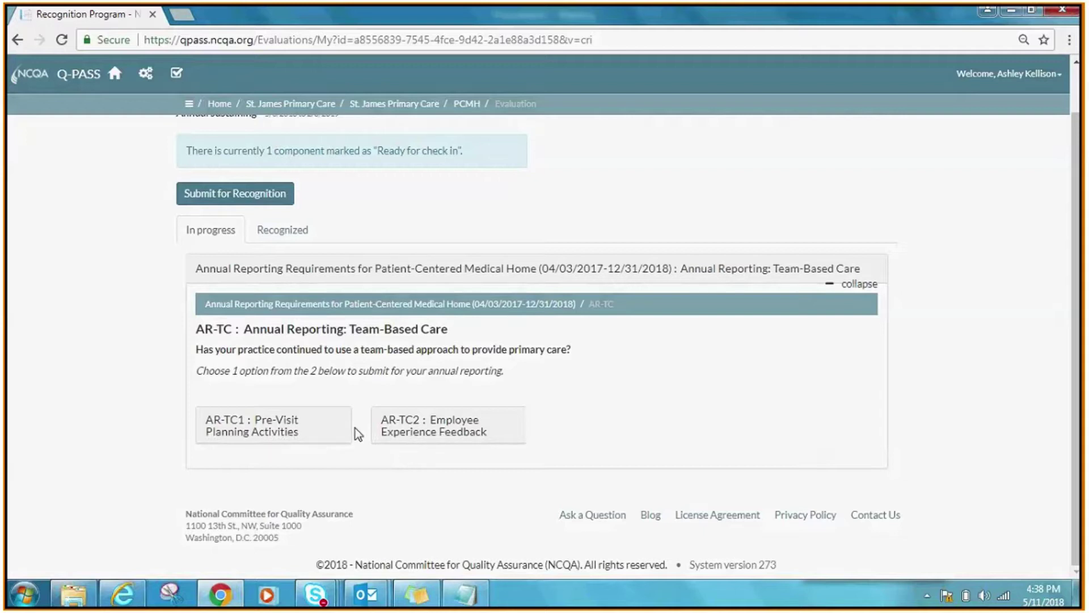
left_click(296, 440)
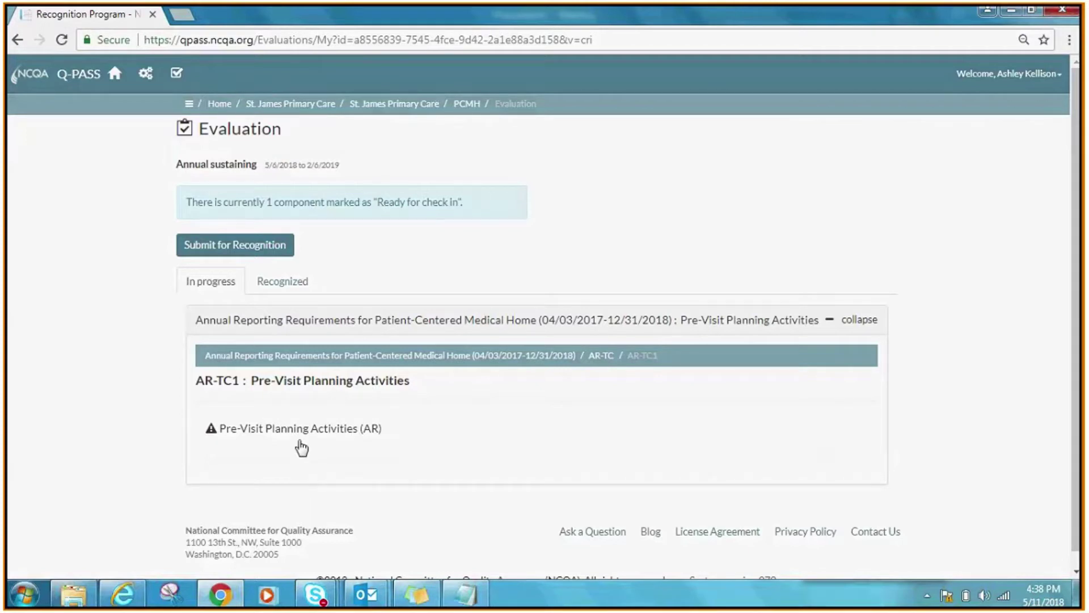
left_click(294, 433)
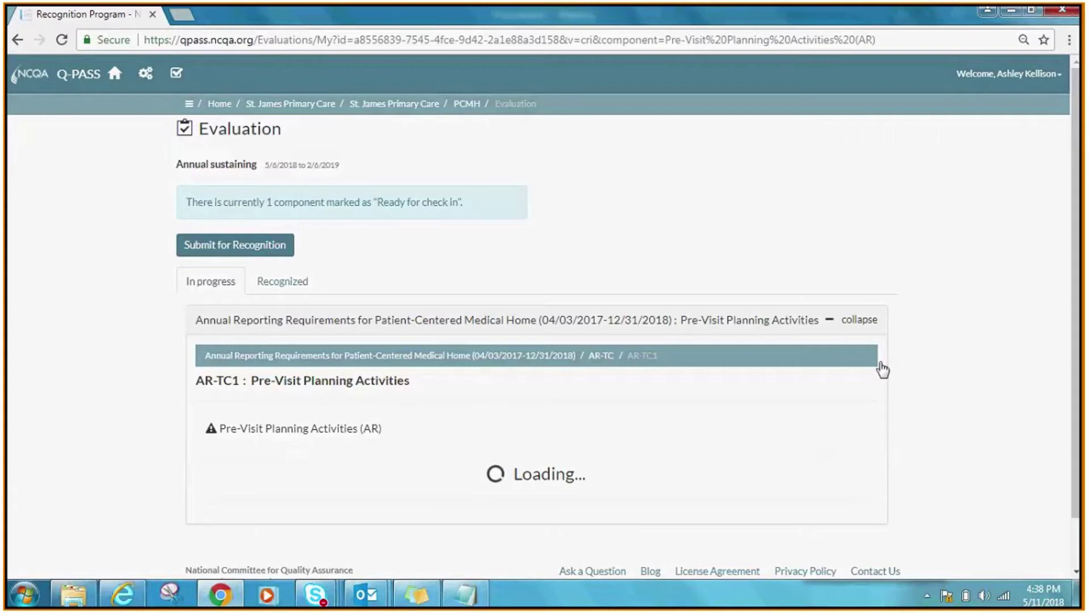
Save the suggested evidence with Structured communication, Appointment notes and Team meetings/huddles checked.
left_click_drag(1083, 327, 1082, 437)
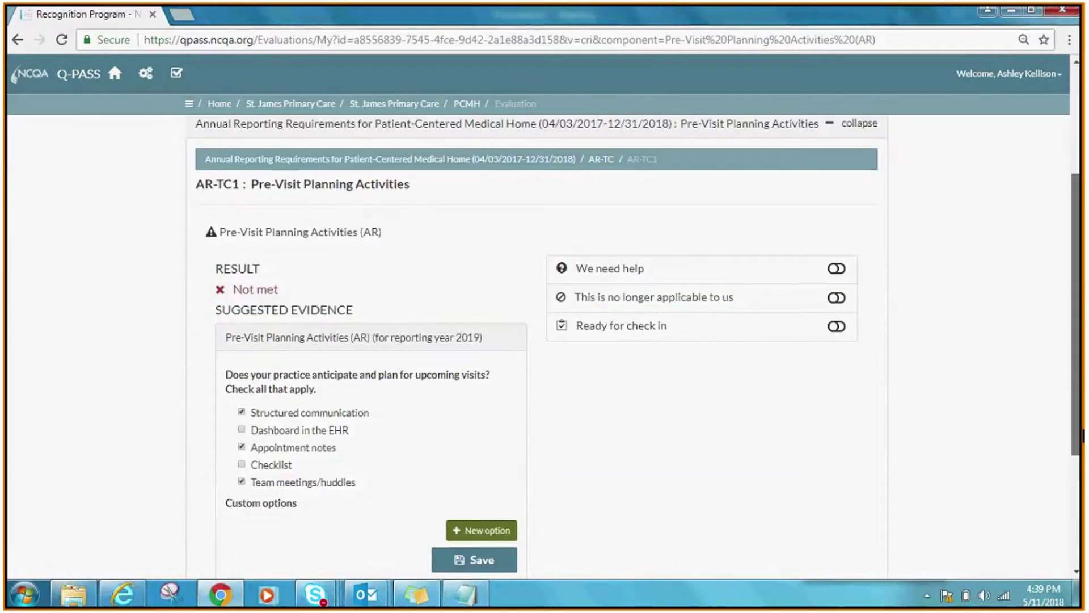
scroll(352, 335, "down", 1)
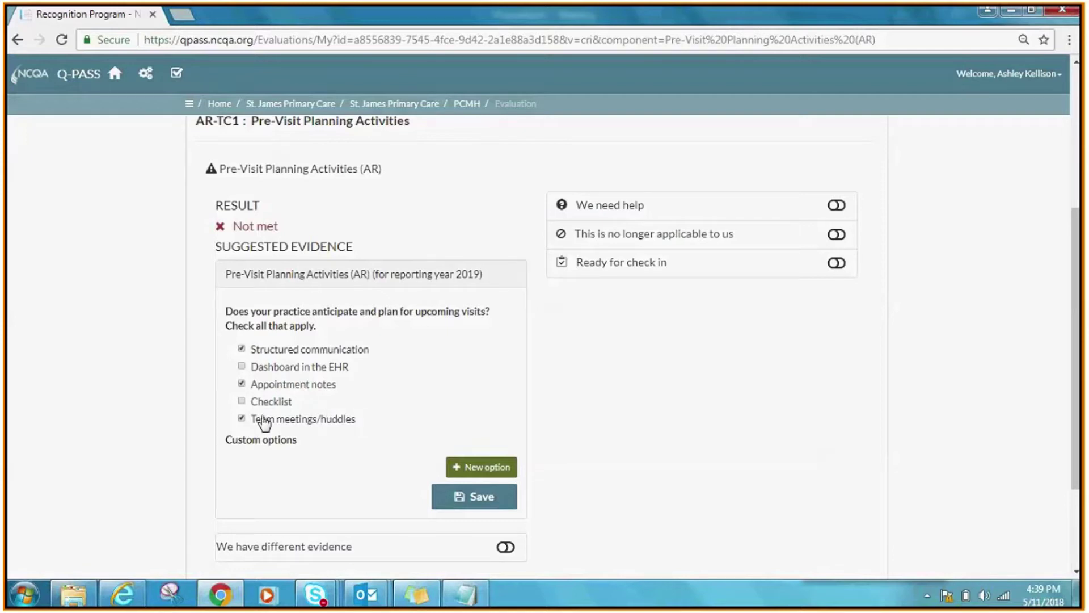
left_click(466, 498)
Mark Pre-Visit Planning Activities (AR) as ready for check in and highlight its check-in record.
scroll(1079, 324, "up", 1)
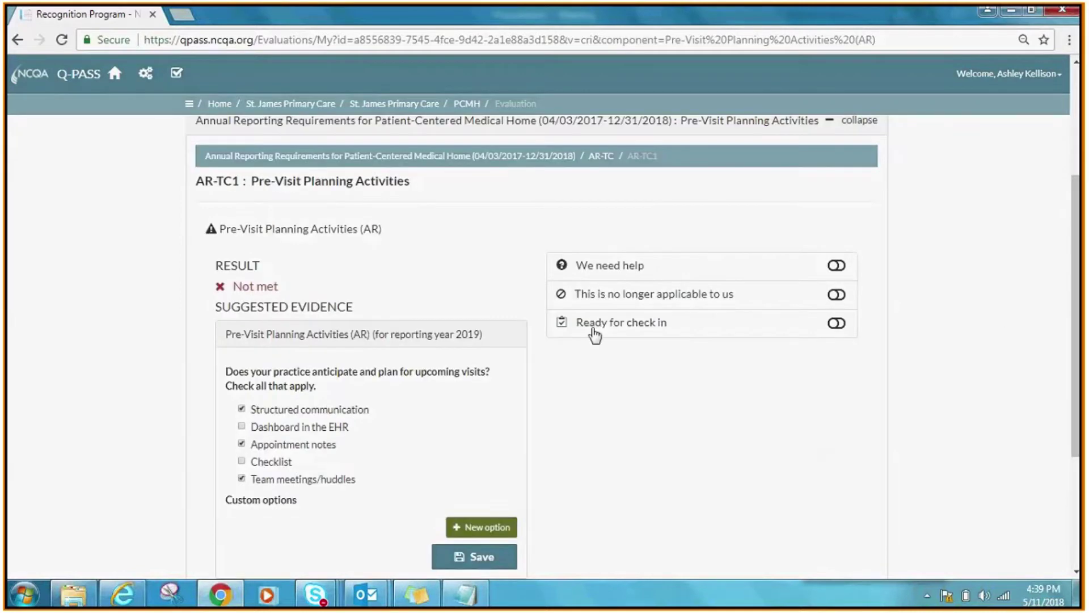
left_click(836, 324)
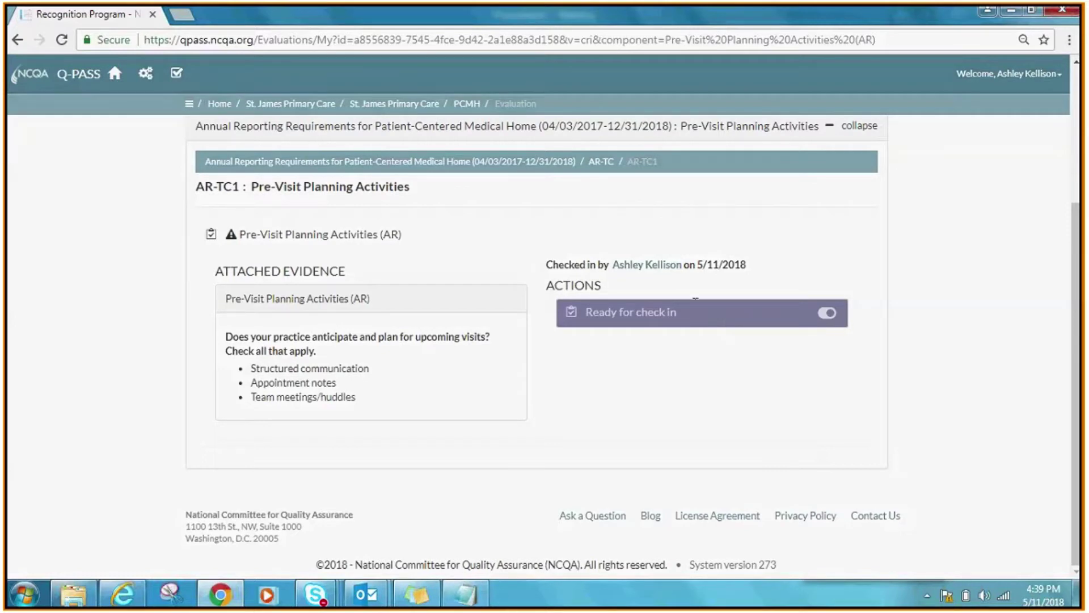
left_click_drag(553, 264, 689, 275)
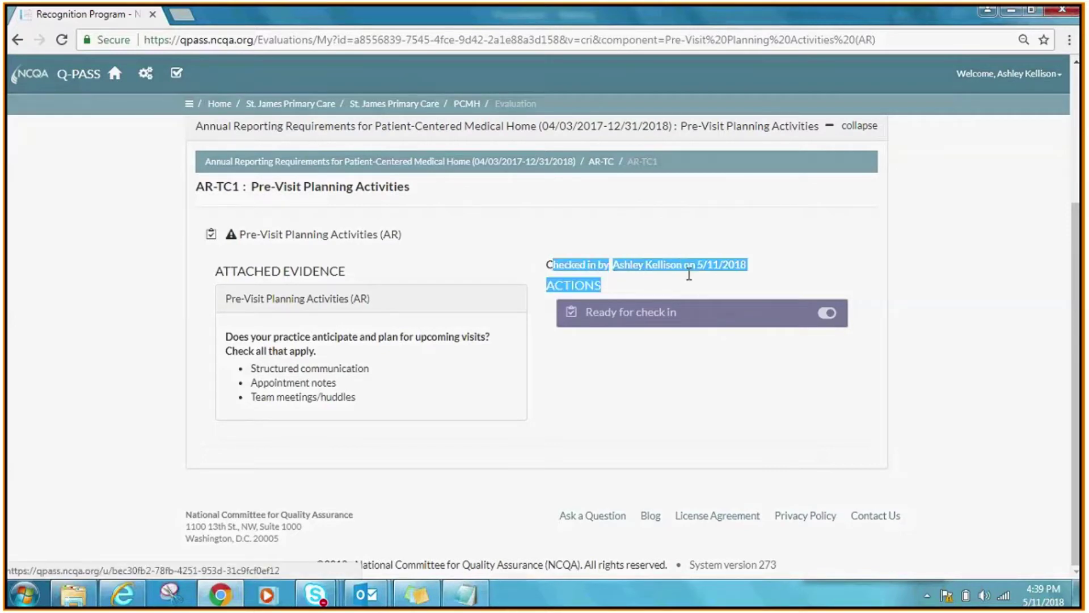
left_click(763, 266)
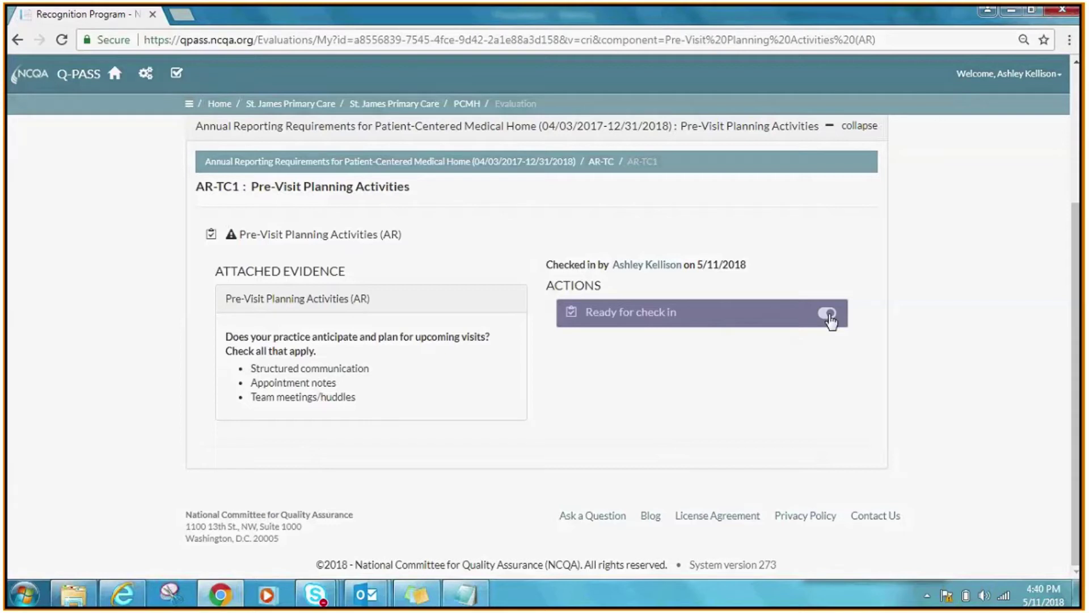
Turn off Ready for check in for Pre-Visit Planning Activities (AR) to make its evidence editable.
left_click(829, 316)
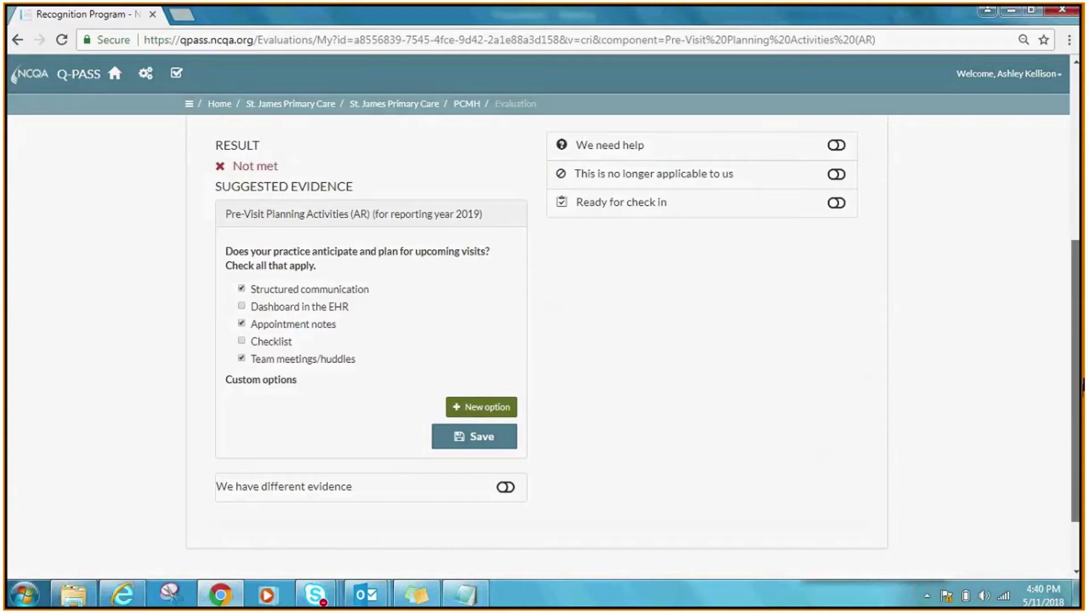
scroll(1083, 386, "up", 1)
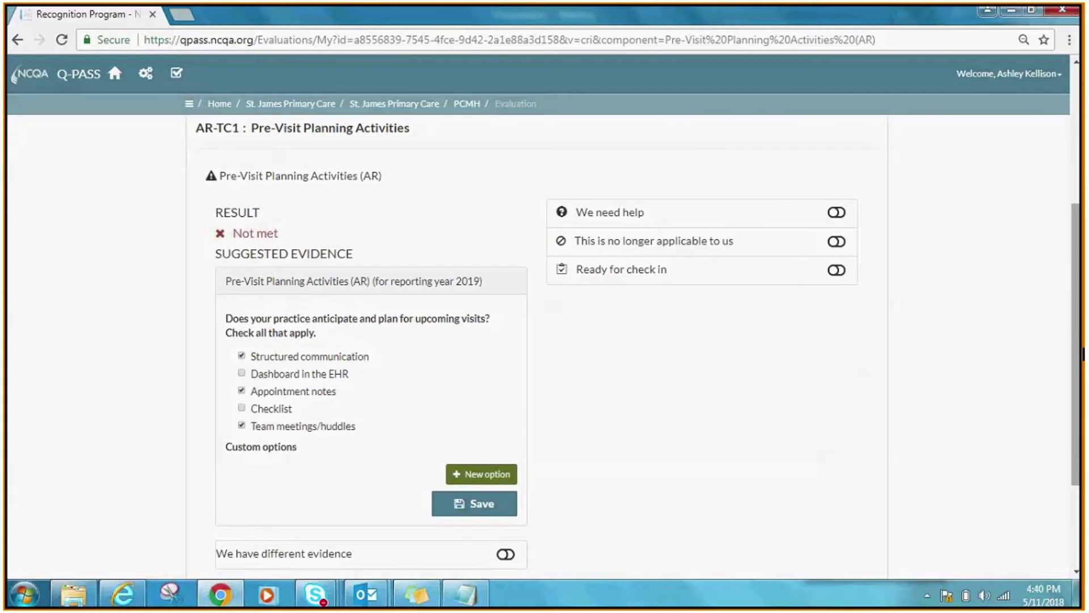
scroll(1076, 251, "up", 3)
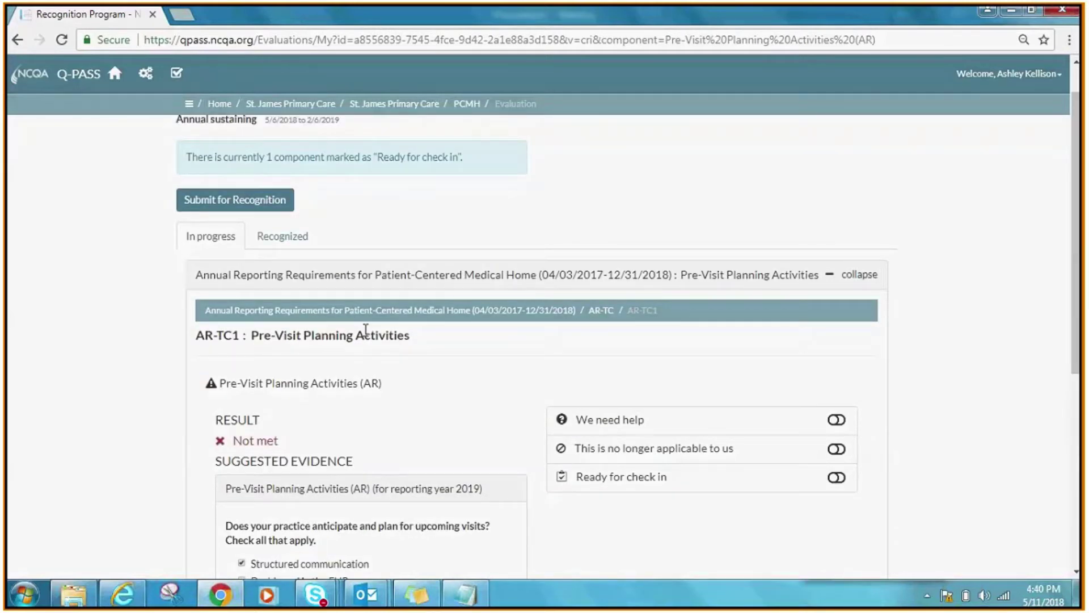
Open the Patient Experience - Report (AR) component of AR-PA1 under AR-PA Patient-Centered Access.
left_click(390, 311)
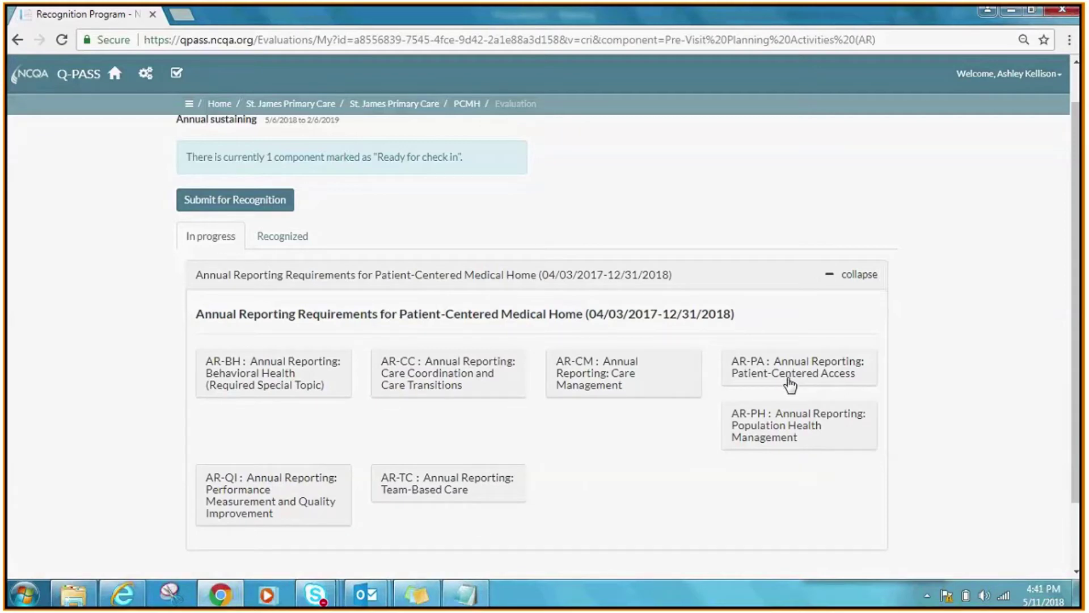
left_click(790, 385)
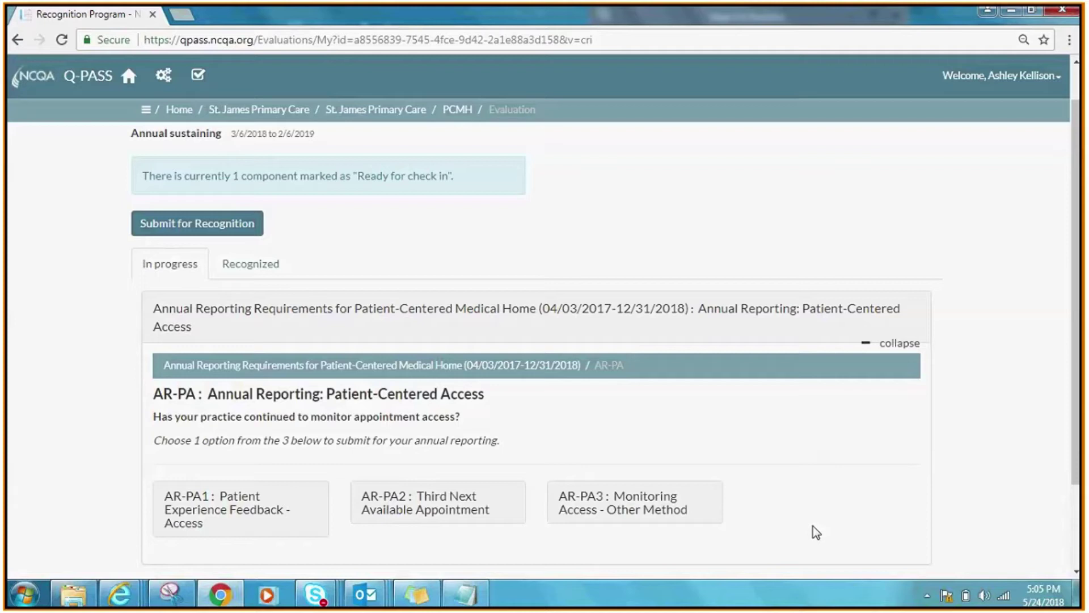
left_click(295, 505)
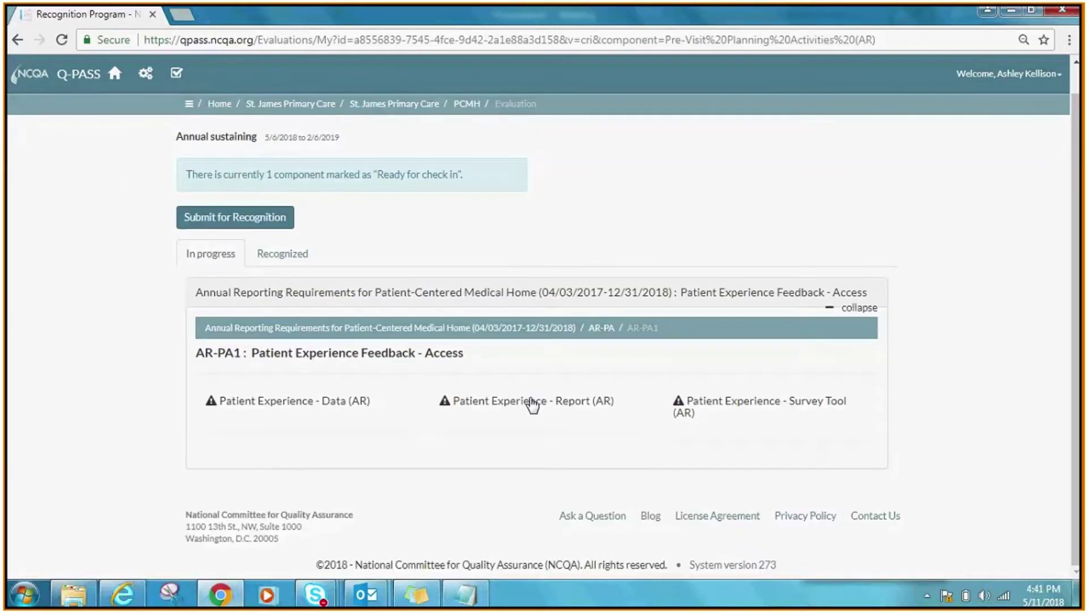
left_click(529, 403)
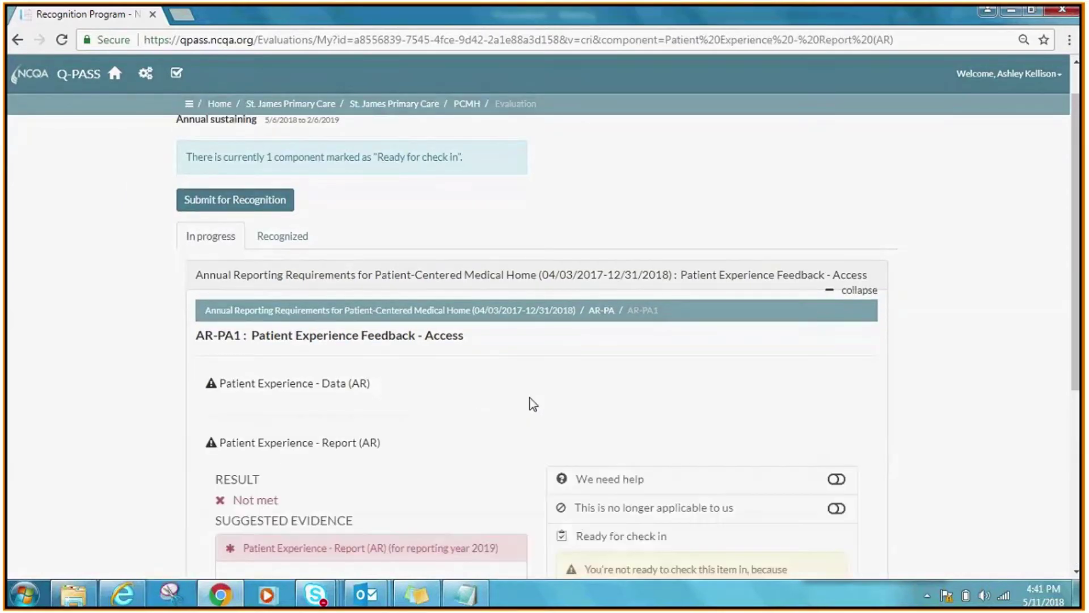
Start adding document evidence to Patient Experience - Report (AR), browse for a file and cancel the file selection.
scroll(533, 404, "down", 2)
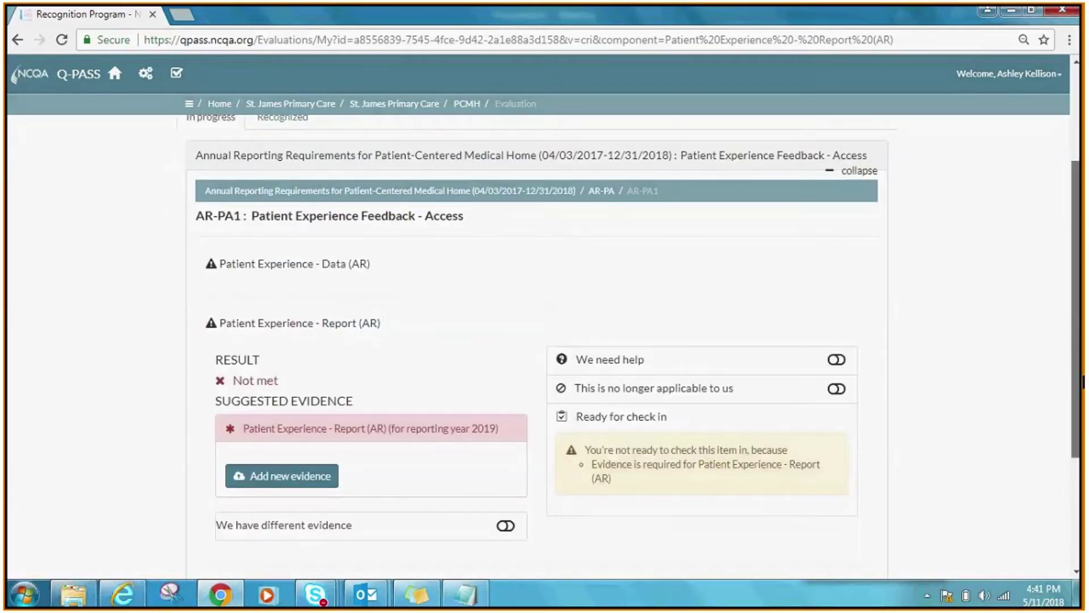
scroll(531, 386, "down", 1)
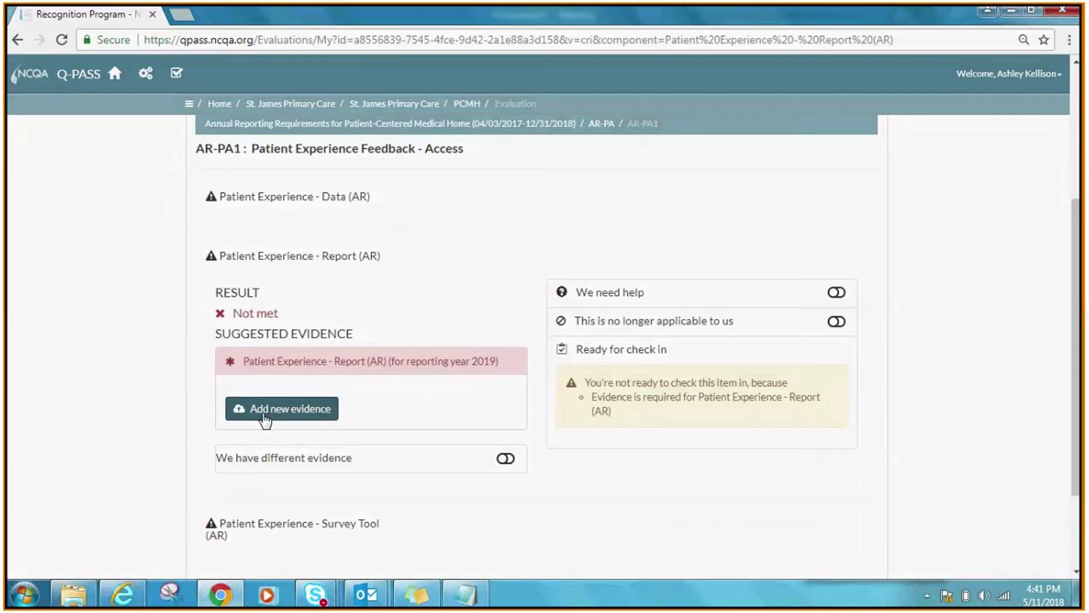
left_click(264, 419)
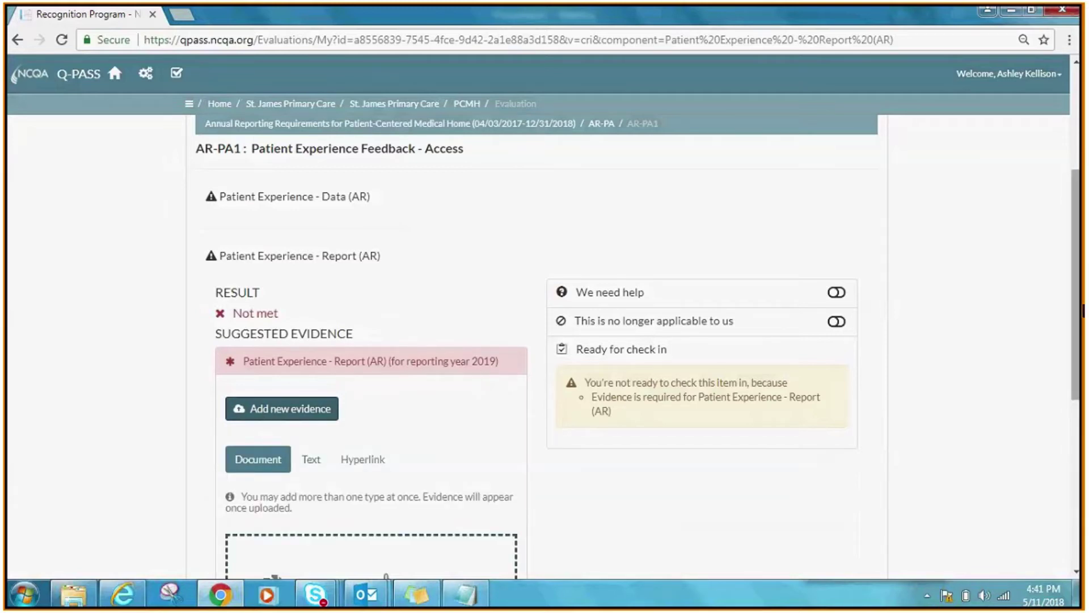
scroll(1079, 369, "down", 2)
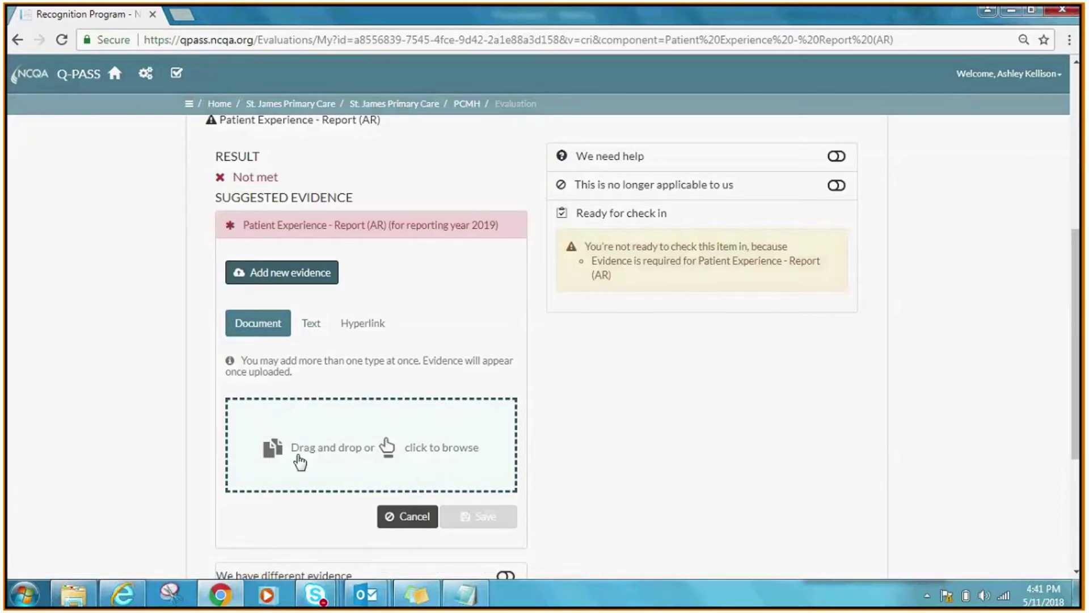
left_click(328, 433)
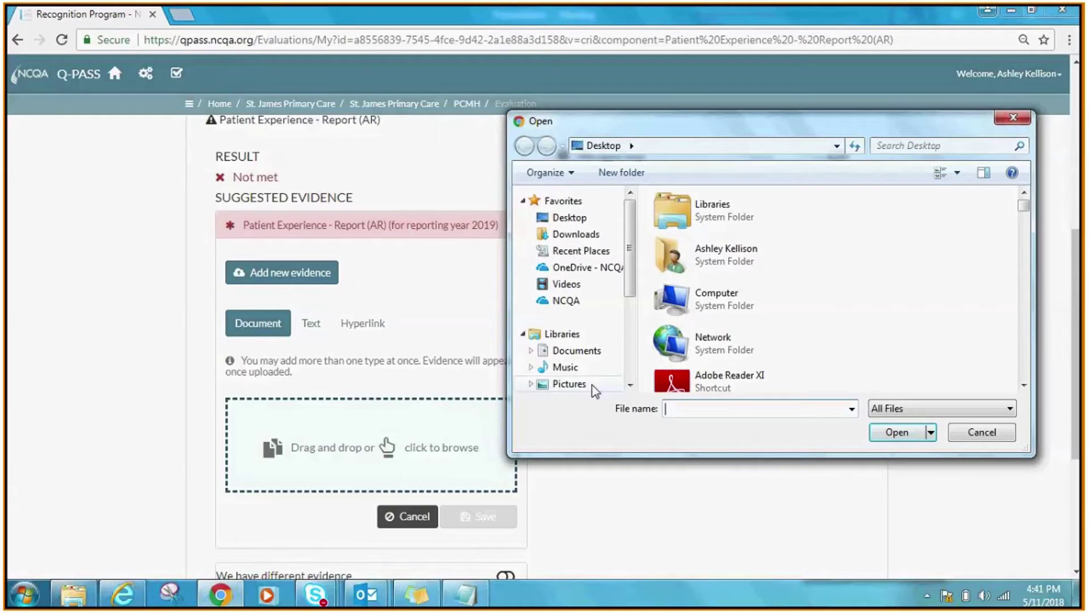
left_click(966, 434)
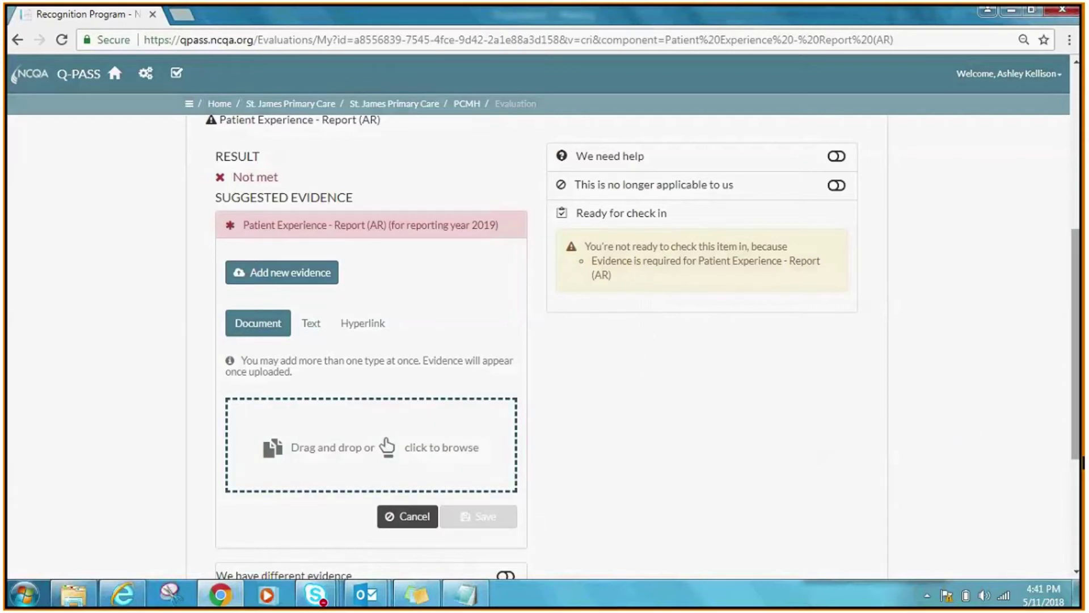
scroll(1080, 462, "up", 1)
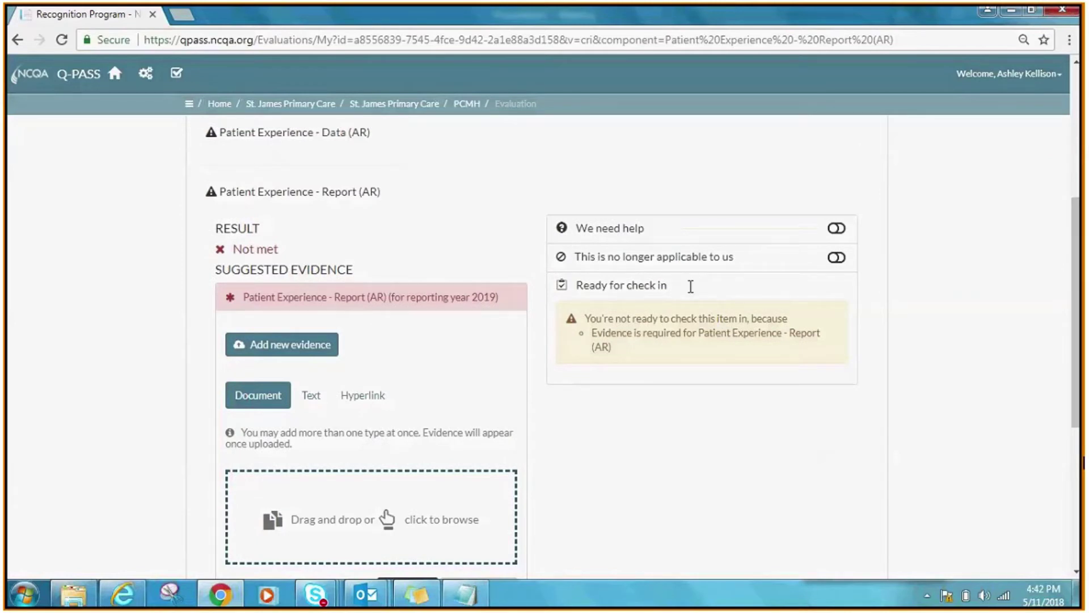
scroll(1081, 301, "down", 2)
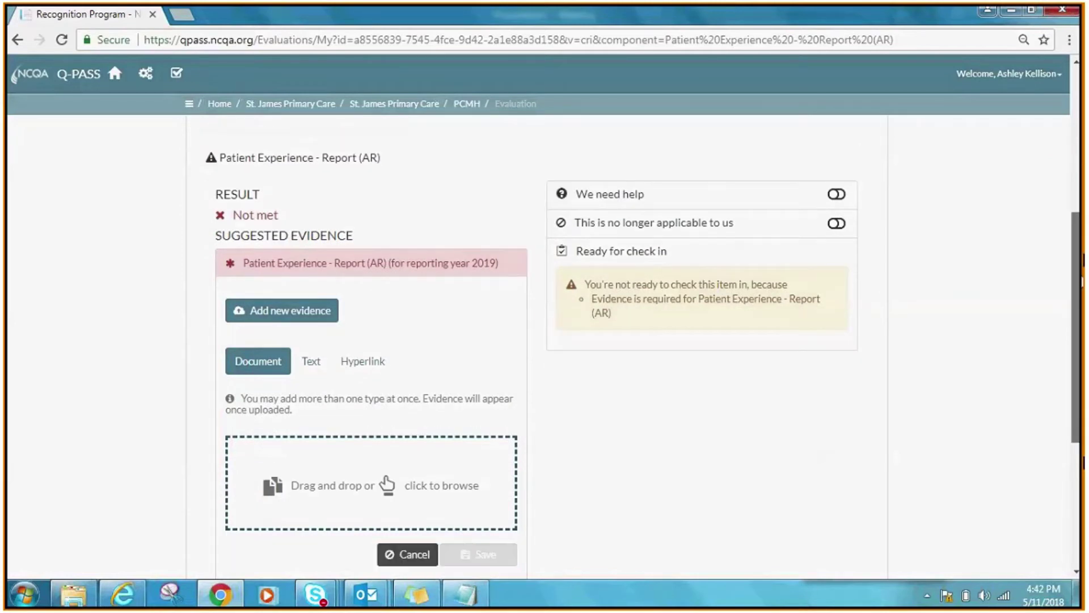
Turn on We have different evidence for Patient Experience - Report (AR) and open the options to link or add custom evidence.
left_click_drag(1081, 301, 1076, 343)
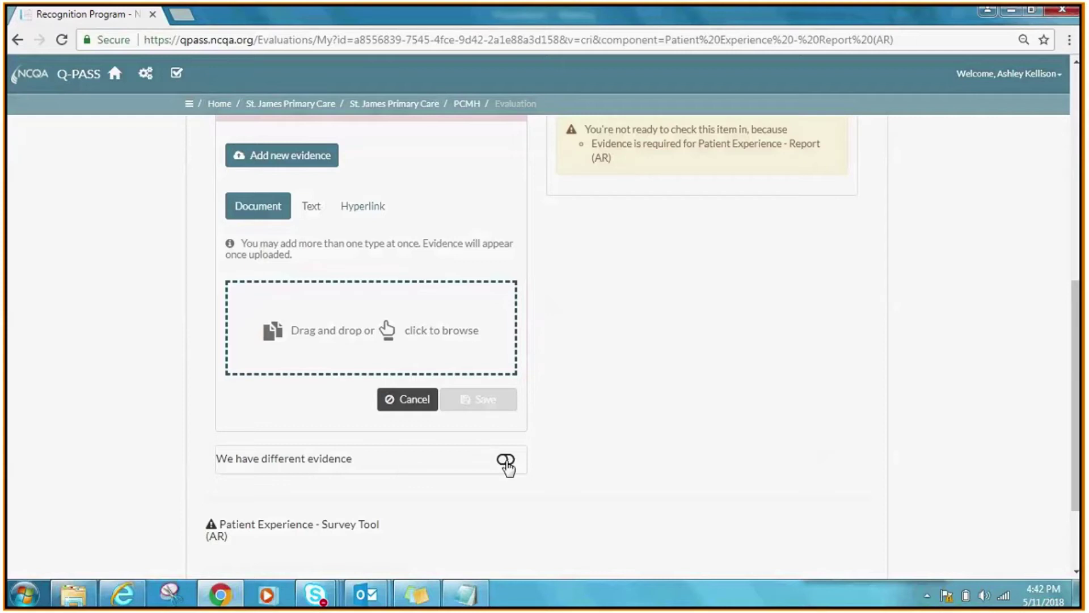
left_click(505, 461)
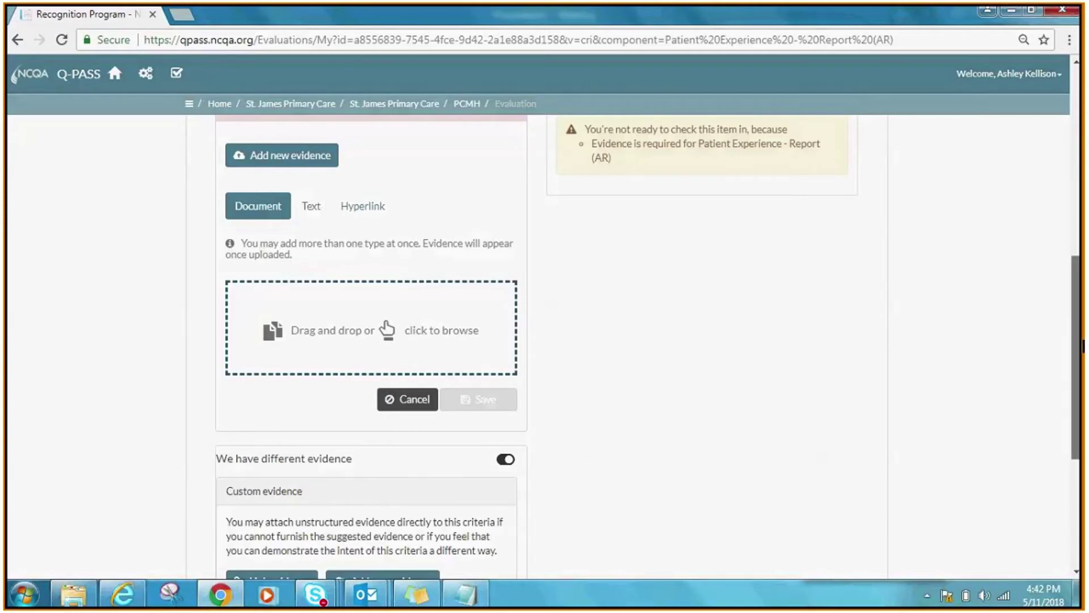
scroll(1083, 343, "down", 3)
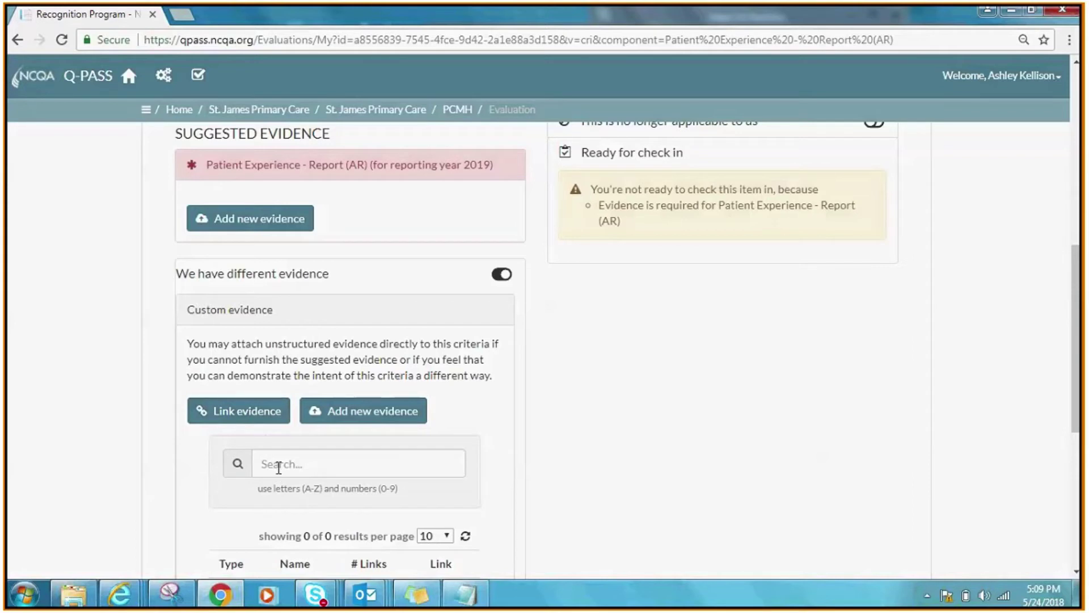
left_click(278, 467)
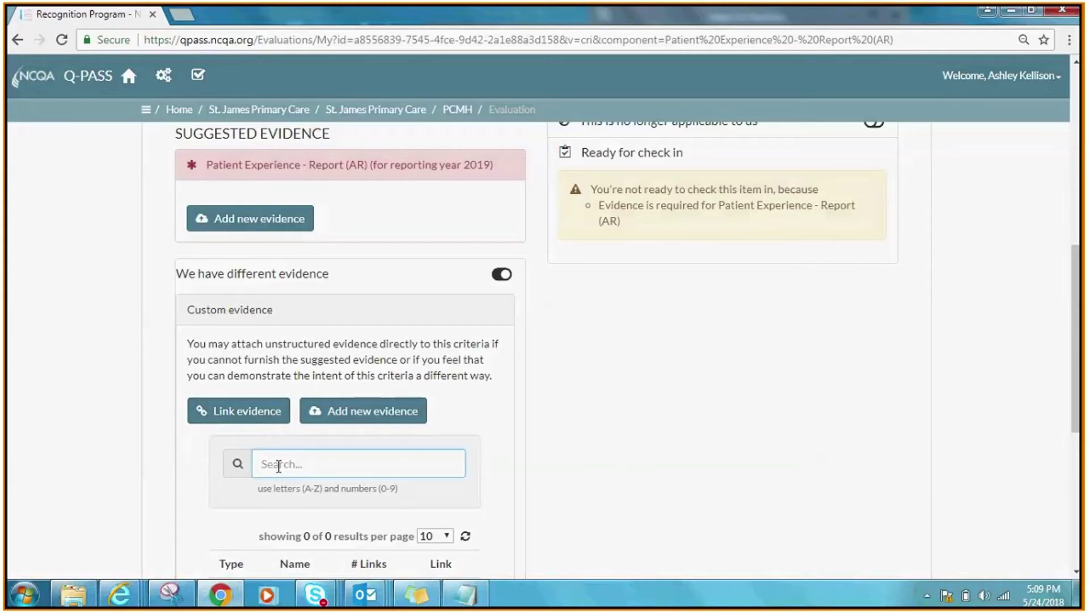
scroll(323, 442, "down", 3)
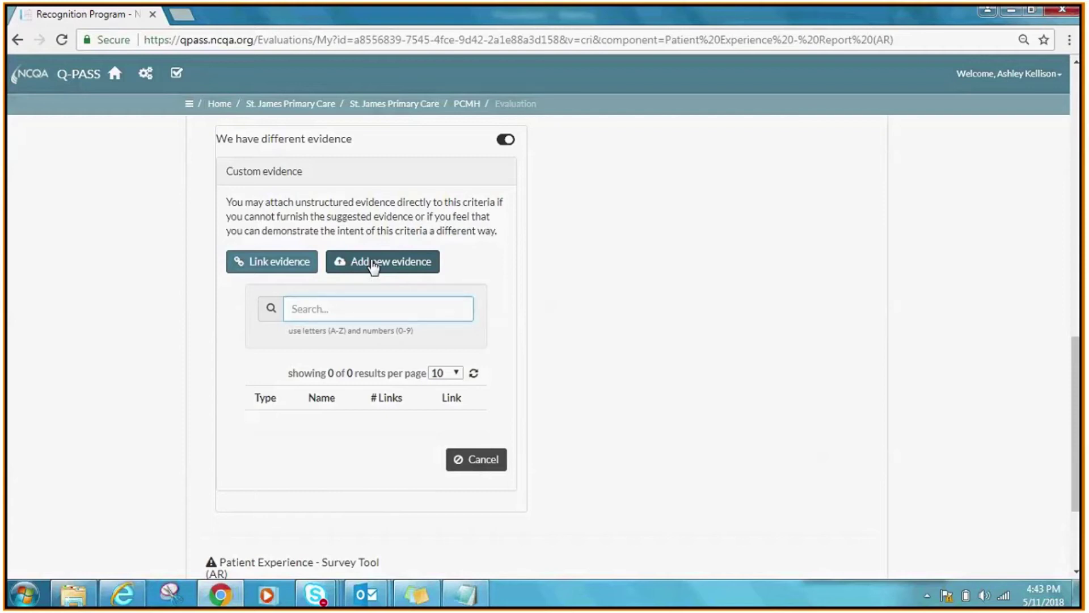
left_click(373, 267)
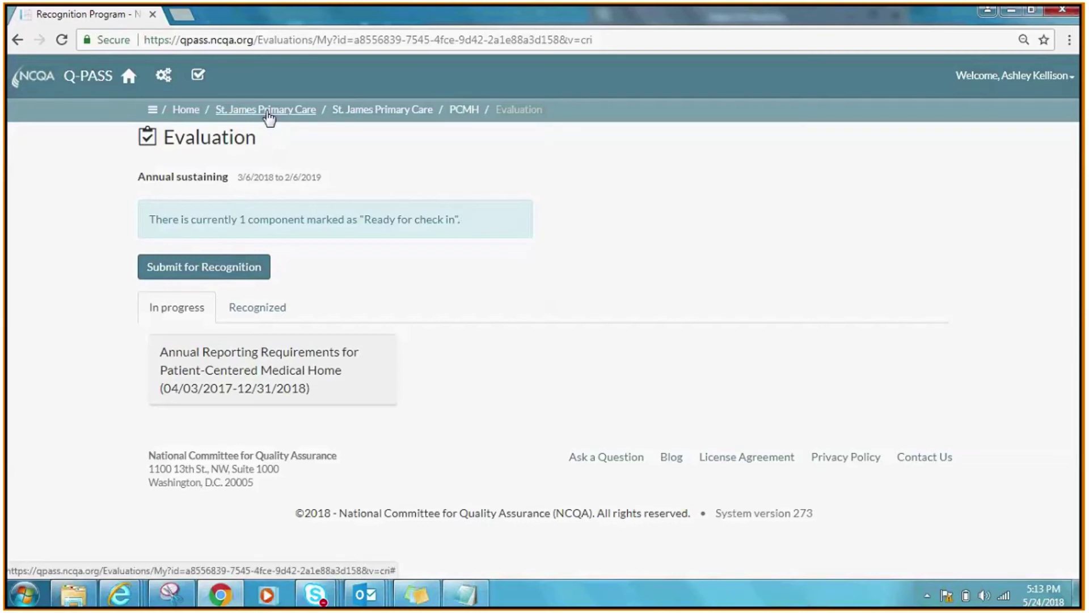
Return to the organization dashboard and open Manage People and Roles.
left_click(267, 113)
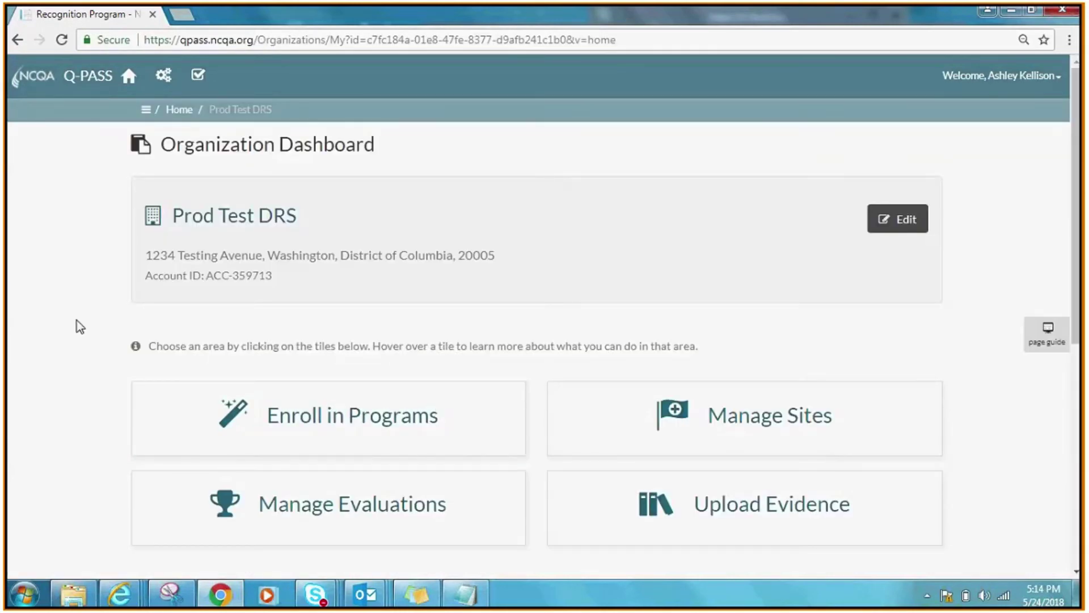
mouse_move(530, 510)
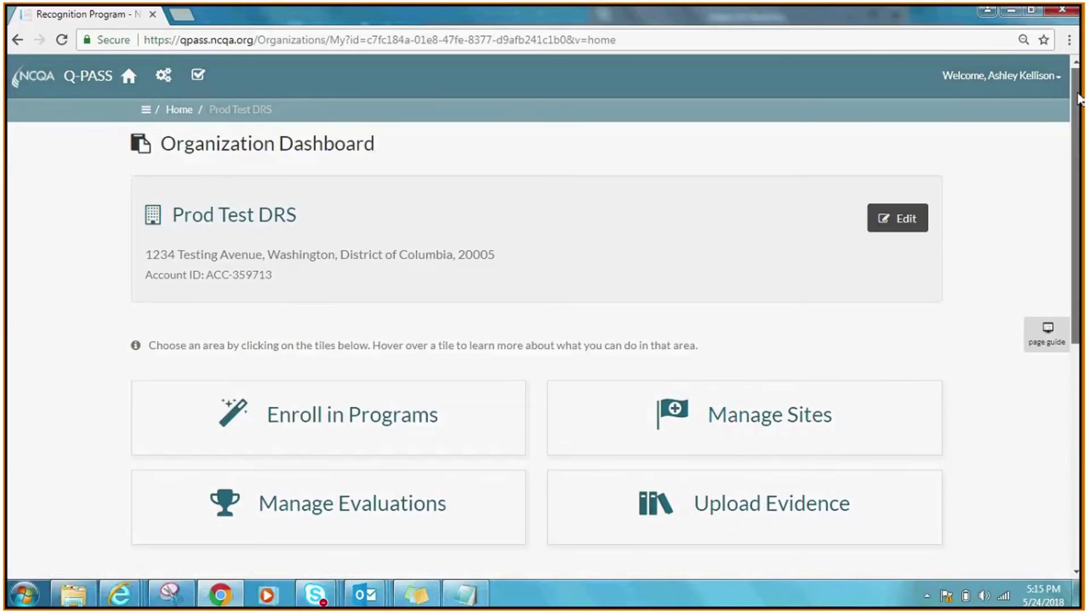
left_click_drag(1079, 97, 1061, 307)
mouse_move(836, 389)
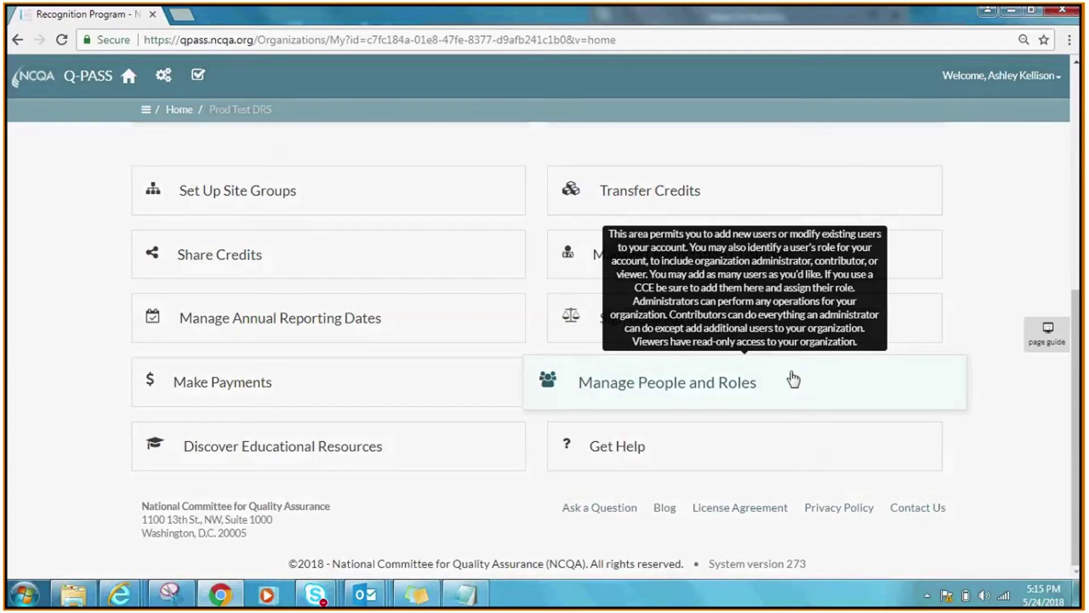
left_click(793, 379)
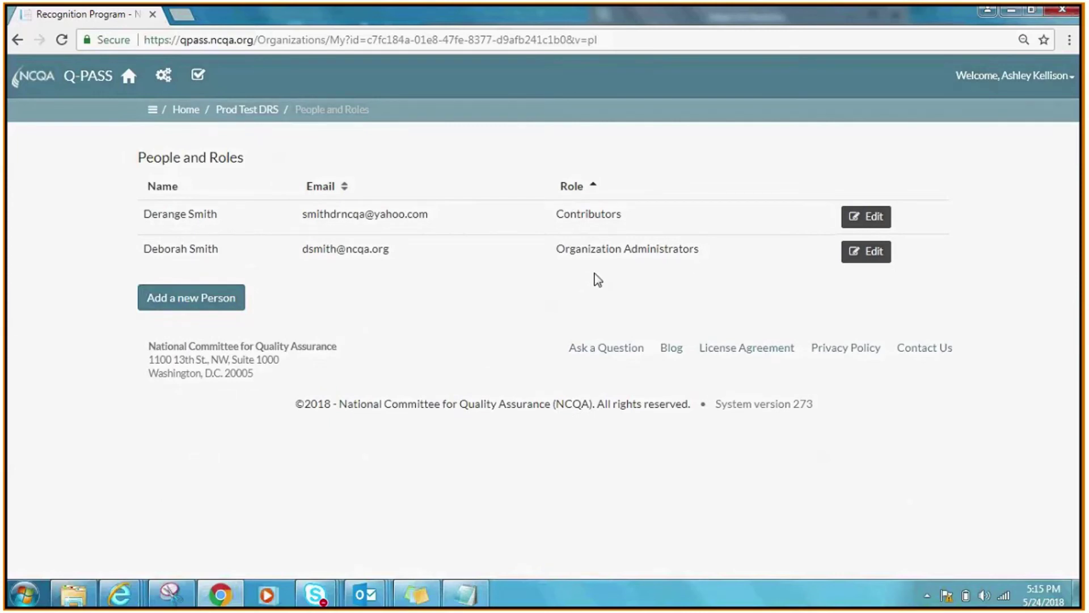
Highlight the Organization Administrators and Contributors roles in the People and Roles list to review them.
left_click_drag(555, 255, 705, 259)
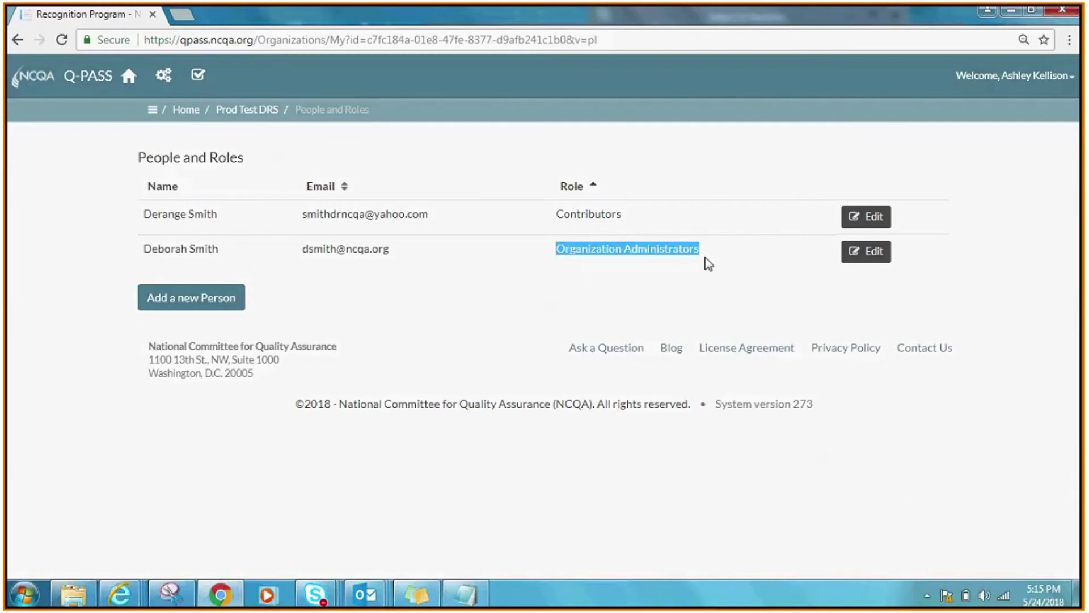
left_click(702, 306)
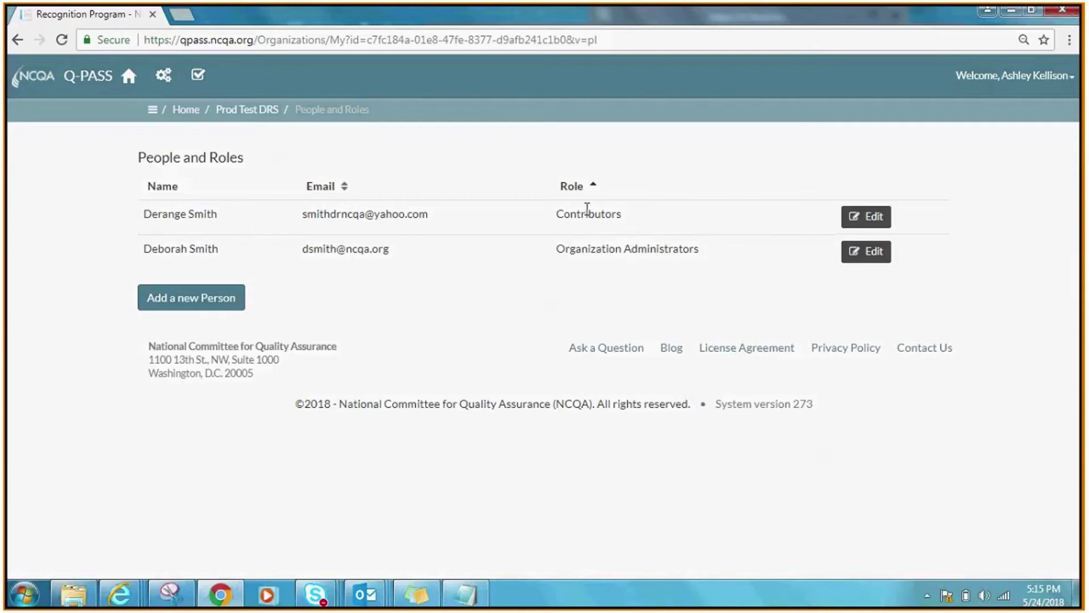
double_click(587, 211)
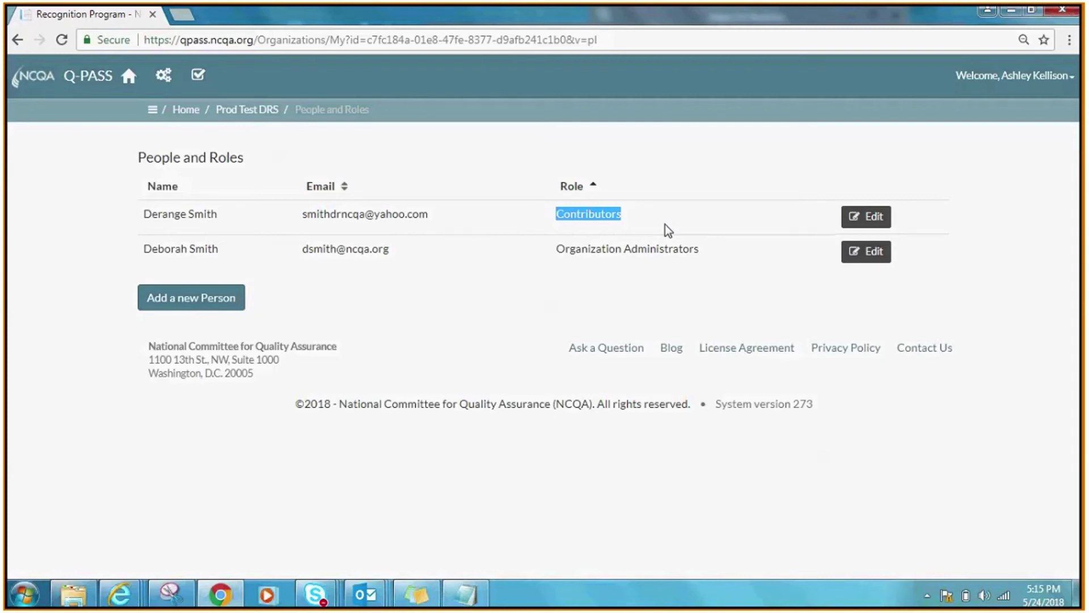
left_click(624, 222)
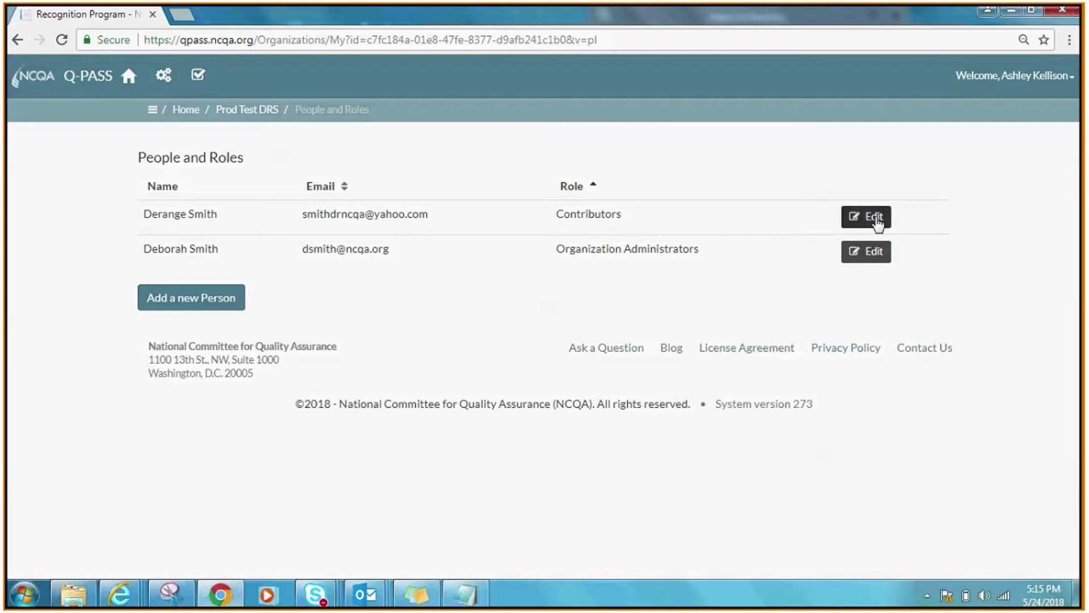
Open the contributor's role settings and also select Organization Administrators for Production Test DRS.
left_click(872, 221)
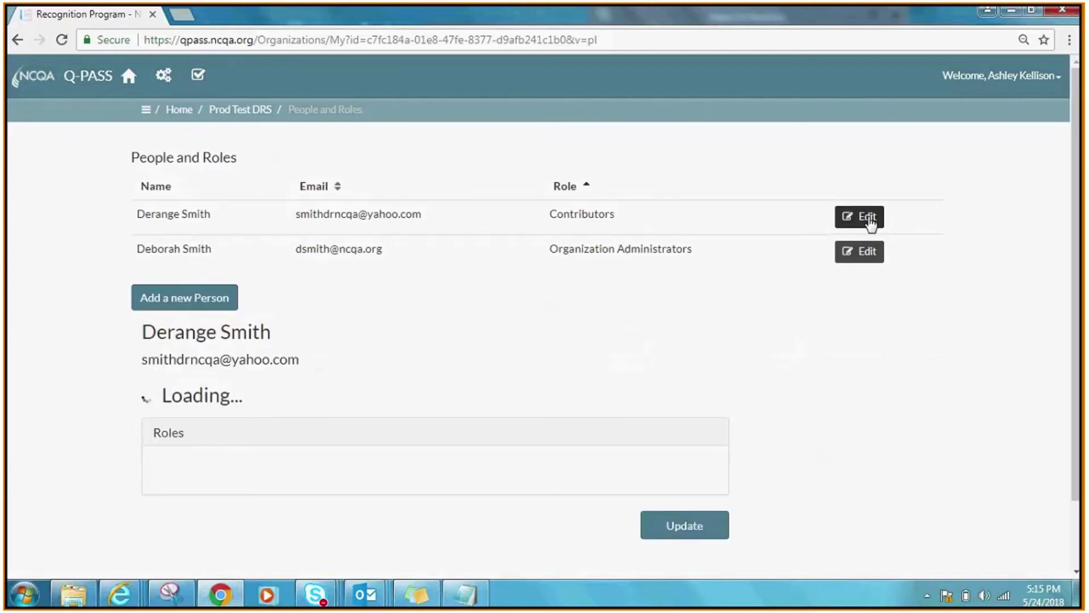
scroll(20, 456, "down", 2)
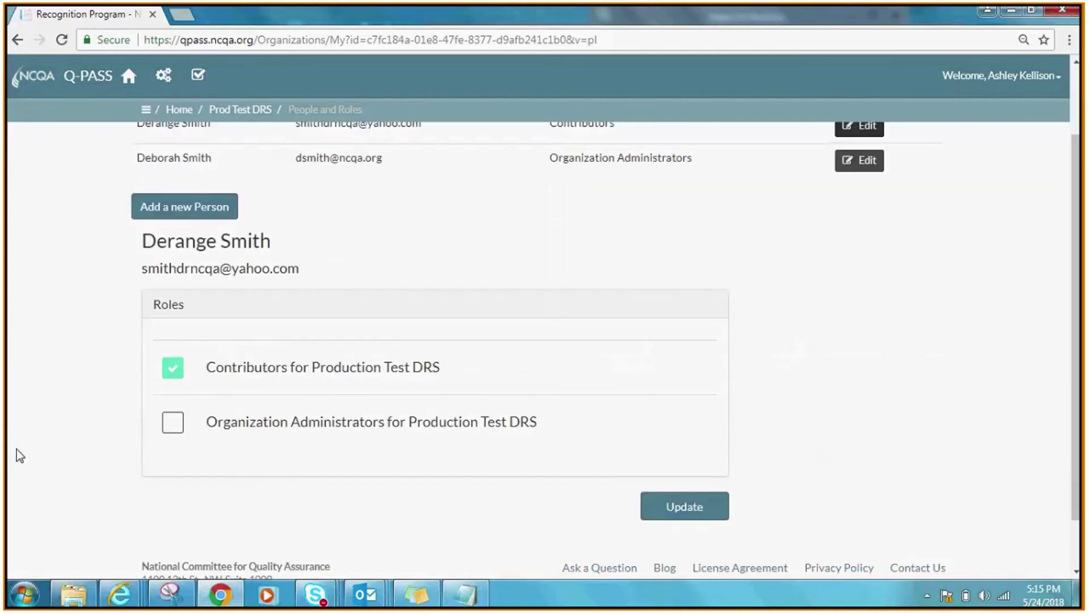
scroll(162, 371, "down", 1)
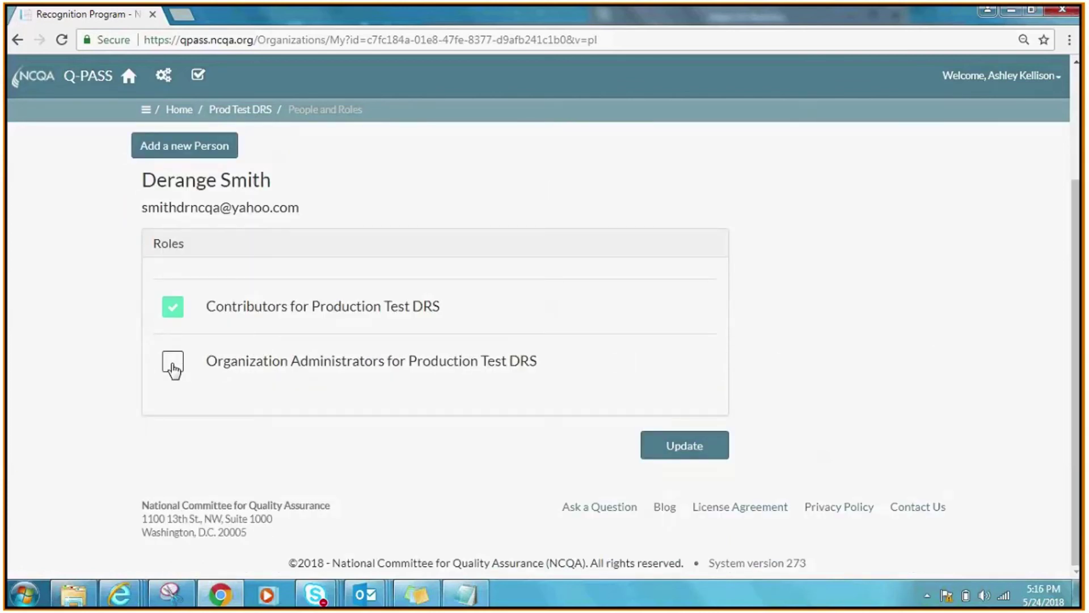
left_click(174, 370)
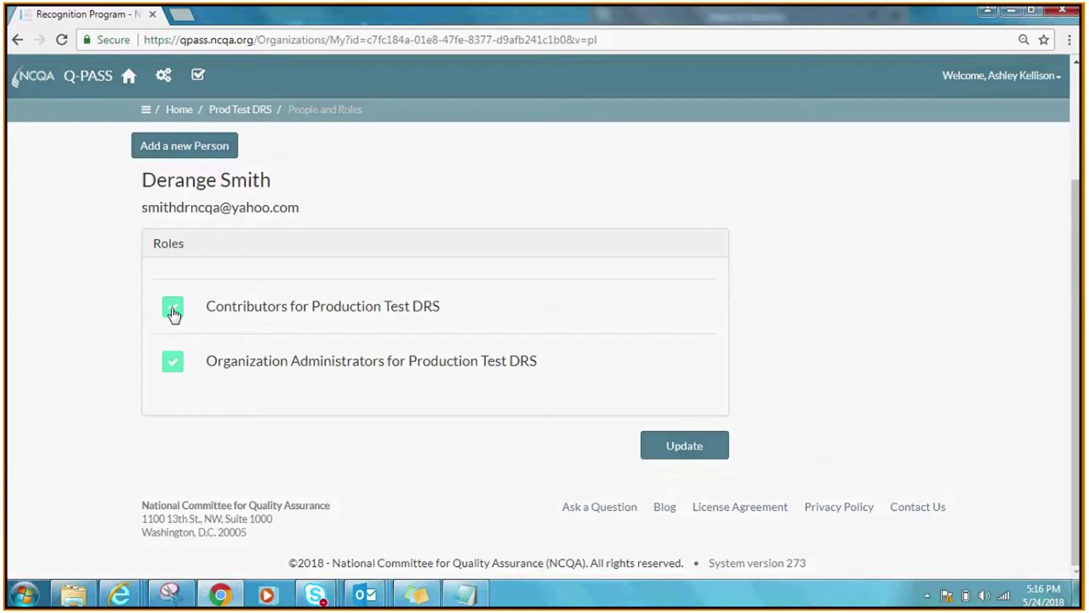
Try switching the person's role selections and clear both Contributors and Organization Administrators for Production Test DRS.
left_click(173, 309)
left_click(174, 313)
left_click(173, 372)
left_click(171, 314)
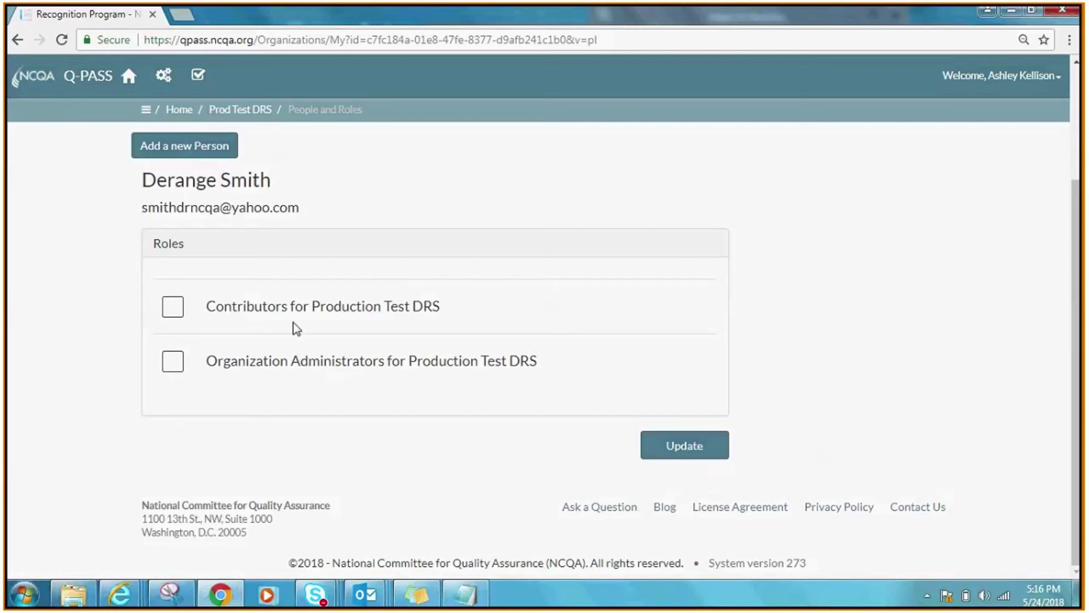
scroll(296, 320, "up", 3)
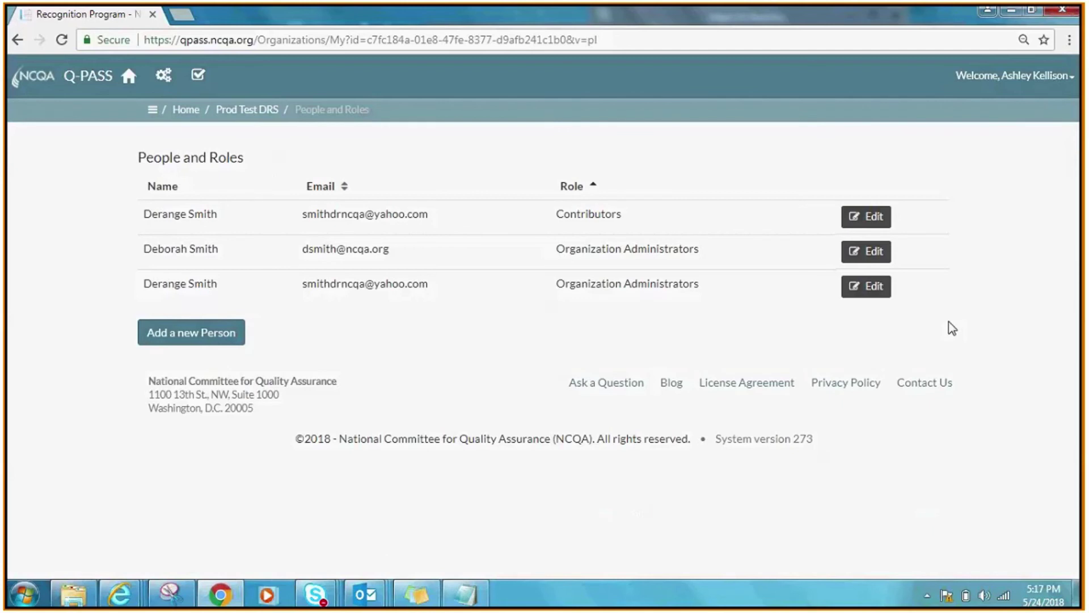
Open the form for adding a new person and review its e-mail, name and telephone fields.
left_click(187, 344)
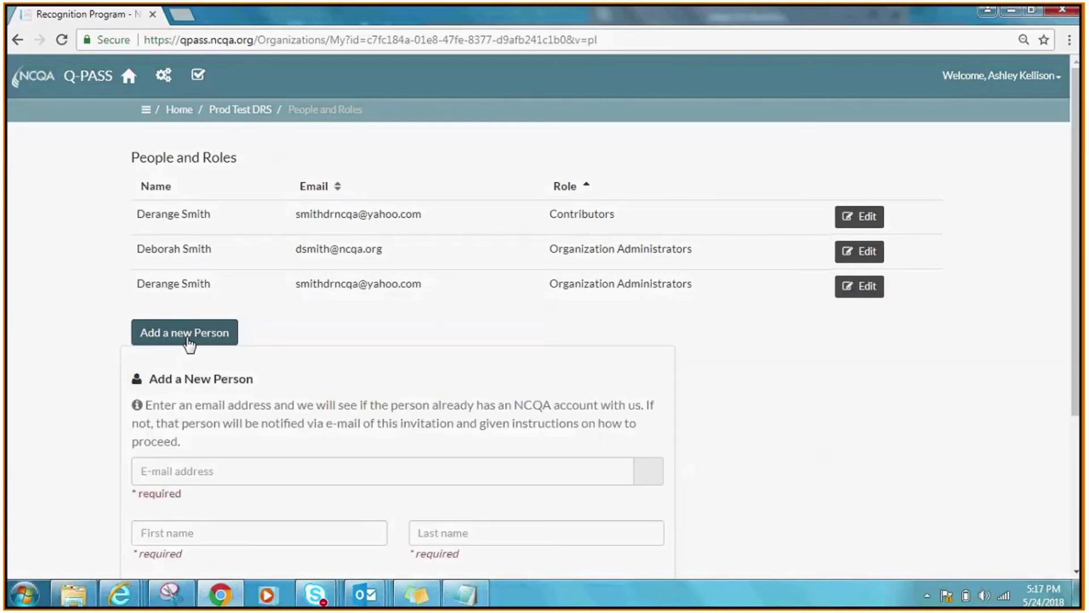
scroll(187, 345, "down", 3)
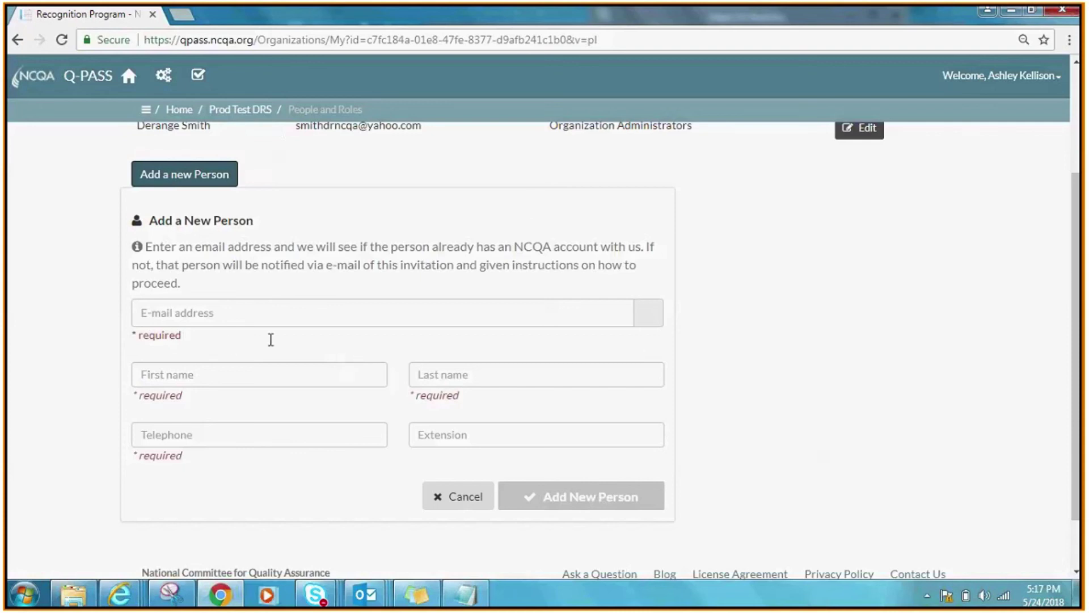
scroll(785, 365, "up", 3)
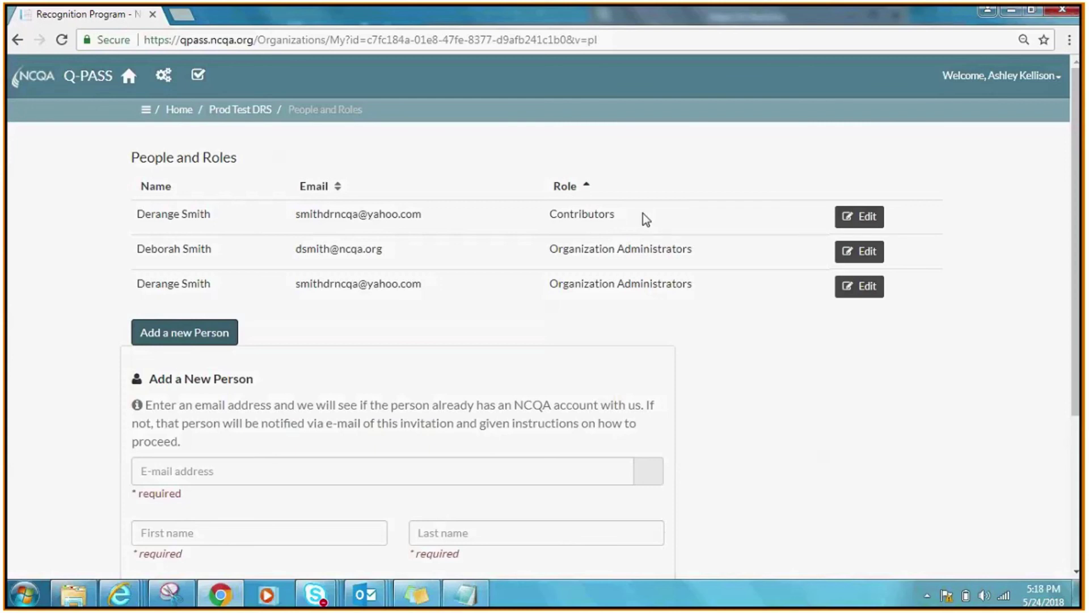
Return from People and Roles to the Prod Test DRS organization dashboard and open its Get Help area.
left_click_drag(551, 249, 655, 256)
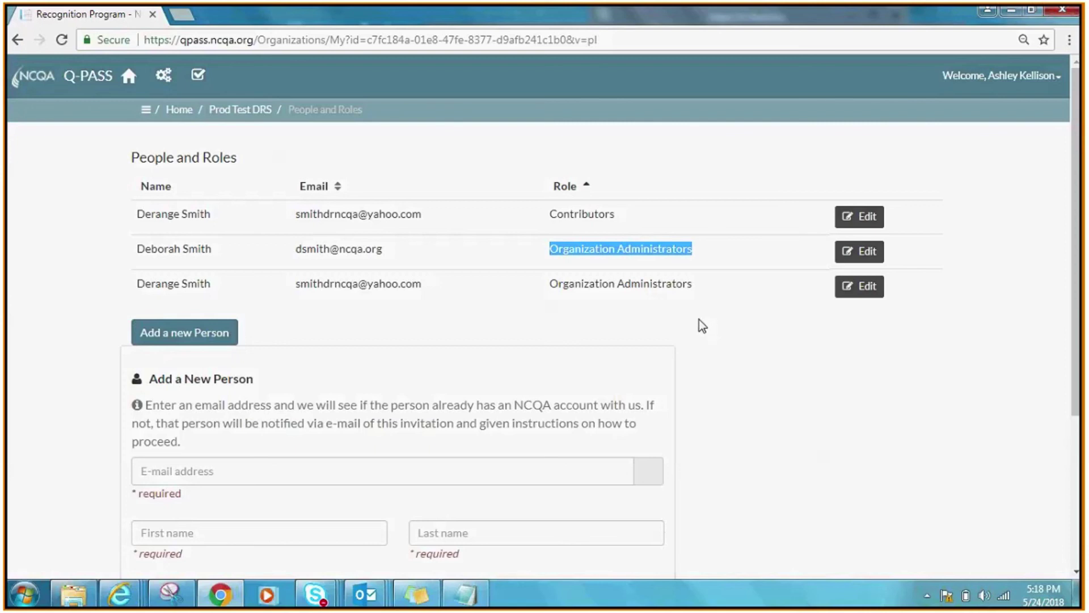
left_click(239, 109)
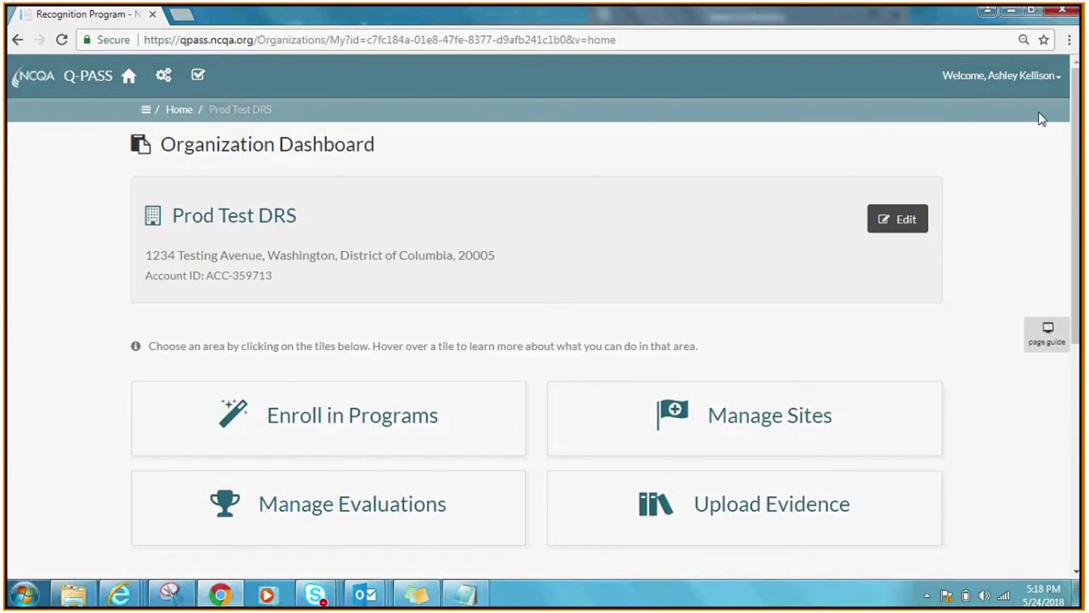
scroll(1082, 152, "down", 2)
left_click_drag(1082, 152, 1082, 334)
mouse_move(661, 462)
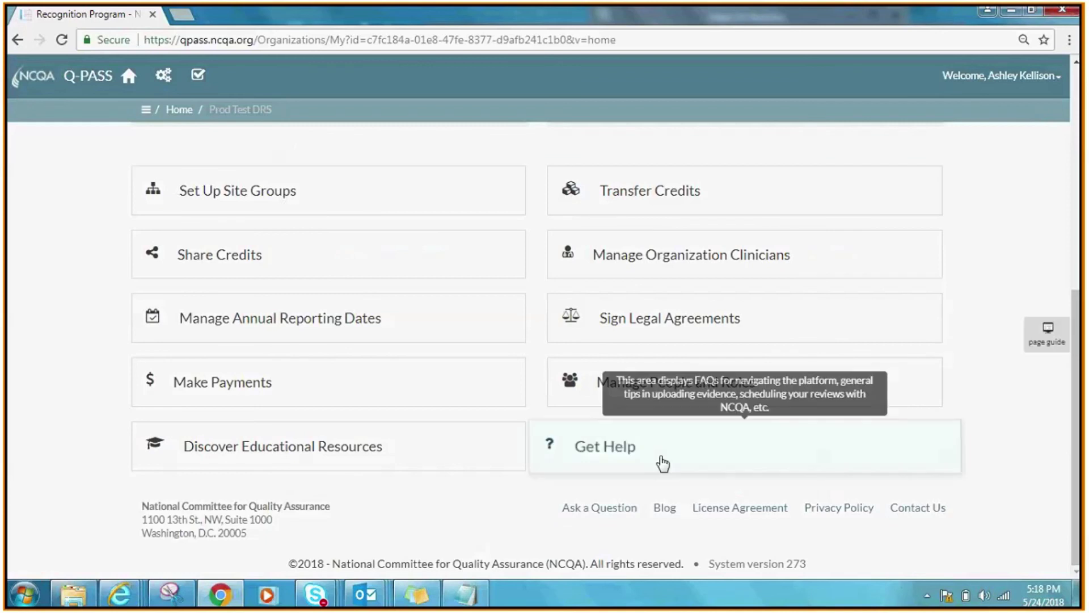
left_click(631, 467)
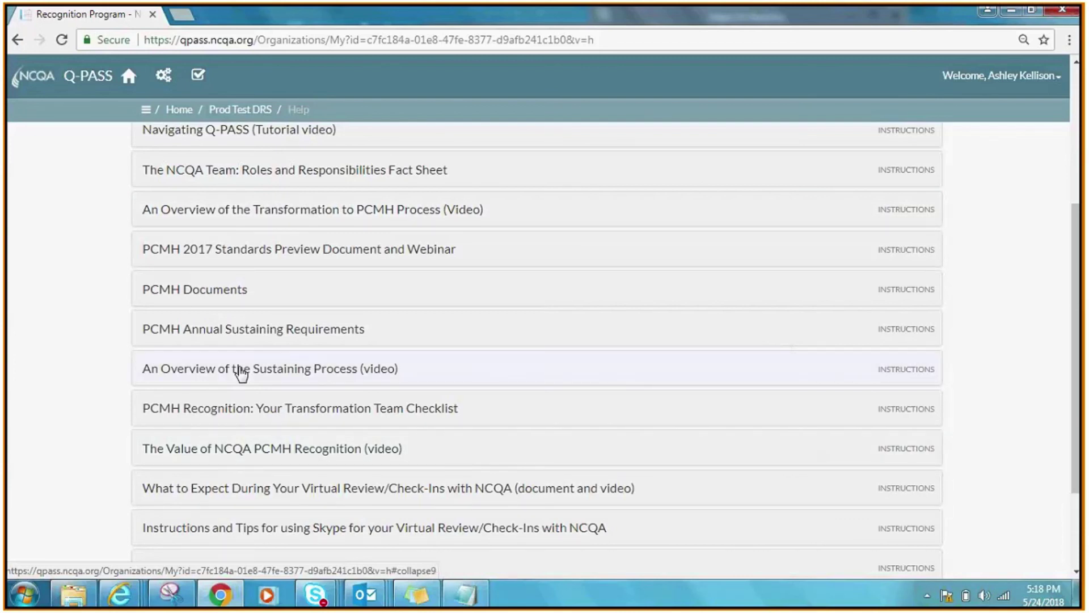
Expand the help topic An Overview of the Sustaining Process (video) and view its embedded video.
left_click(207, 370)
scroll(1084, 279, "down", 1)
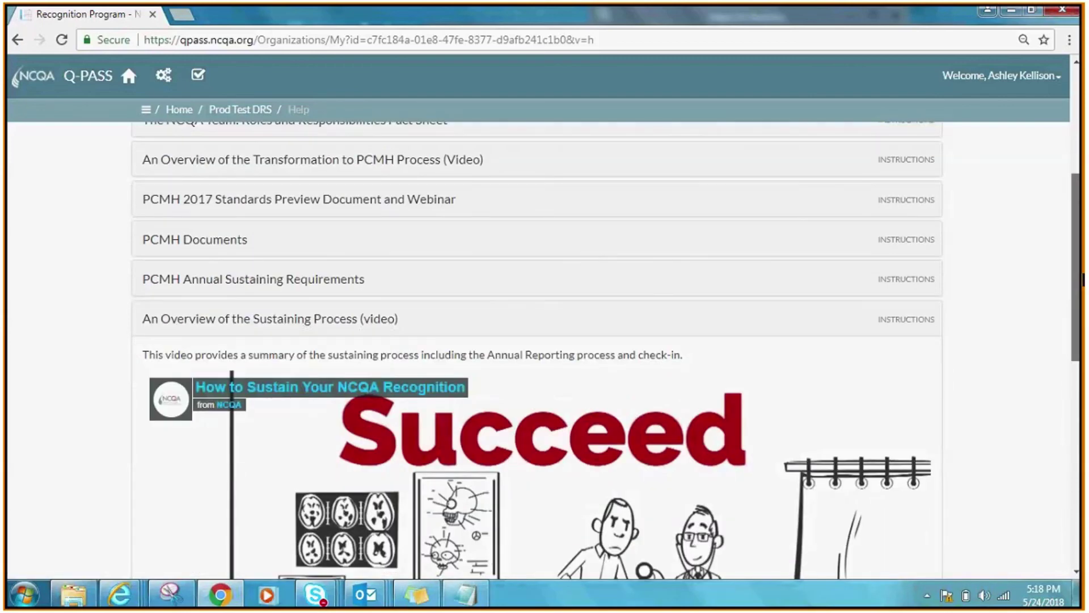
left_click_drag(1083, 279, 1083, 371)
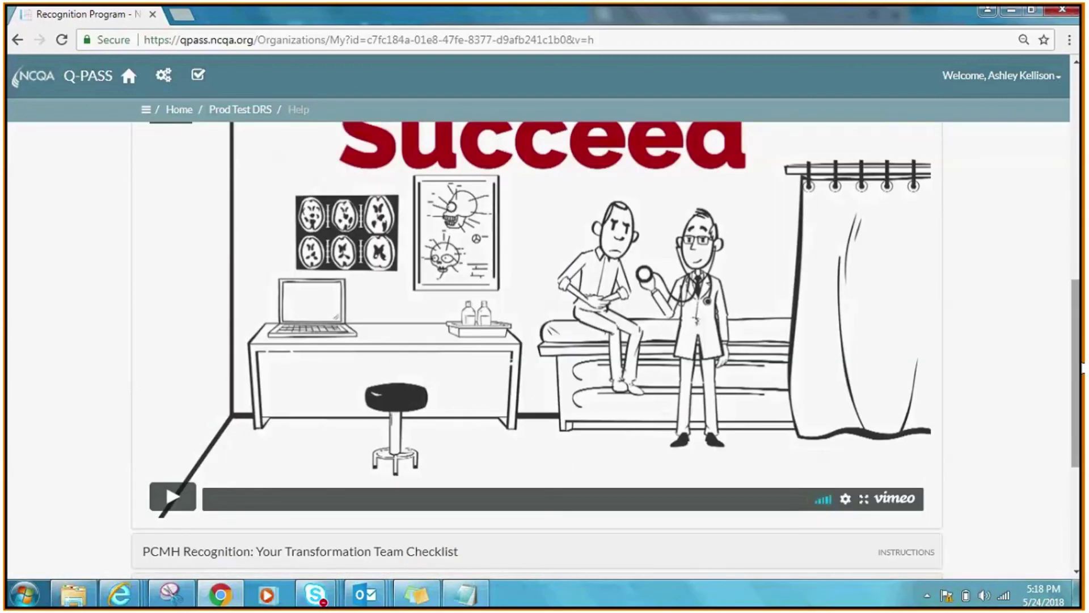
left_click_drag(1083, 364, 1079, 350)
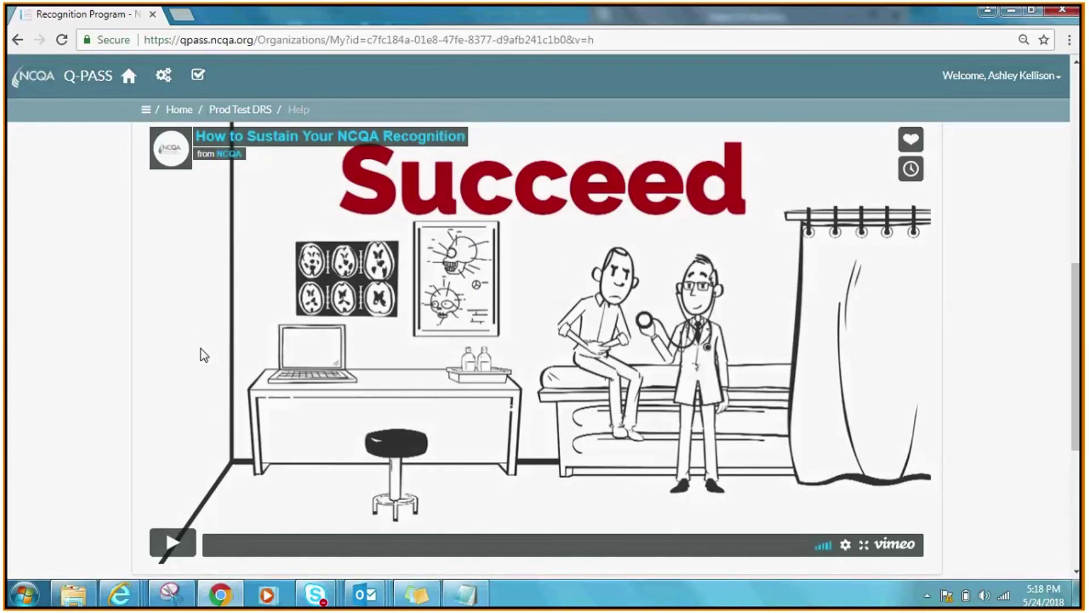
Expand the PCMH Annual Sustaining Requirements help topic and review the remaining topics down to the Ask a Question link.
left_click_drag(1080, 372, 1081, 303)
left_click(200, 220)
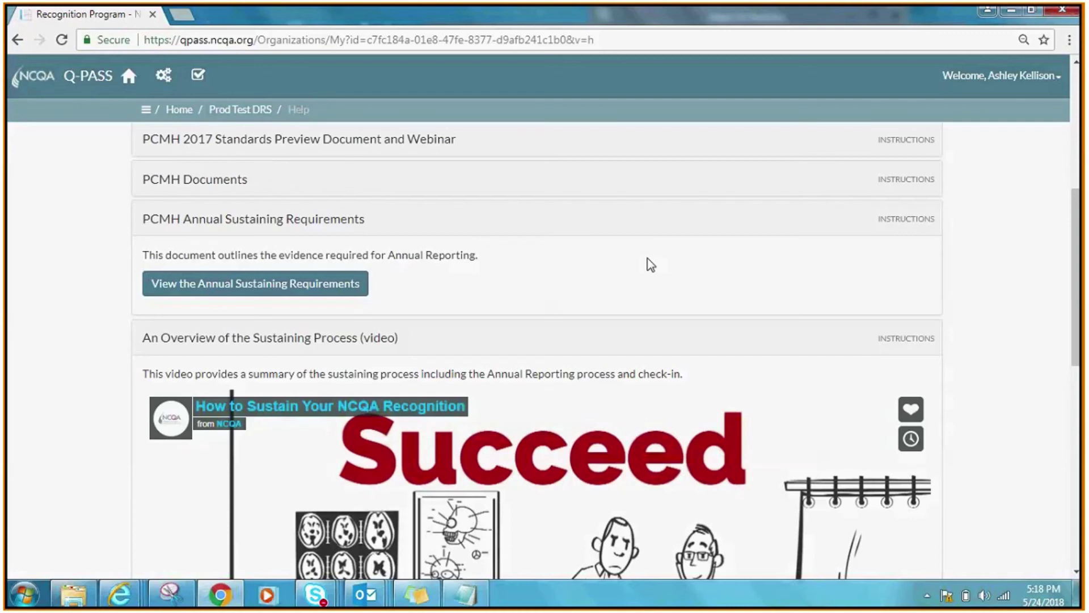
left_click_drag(1078, 205, 1082, 407)
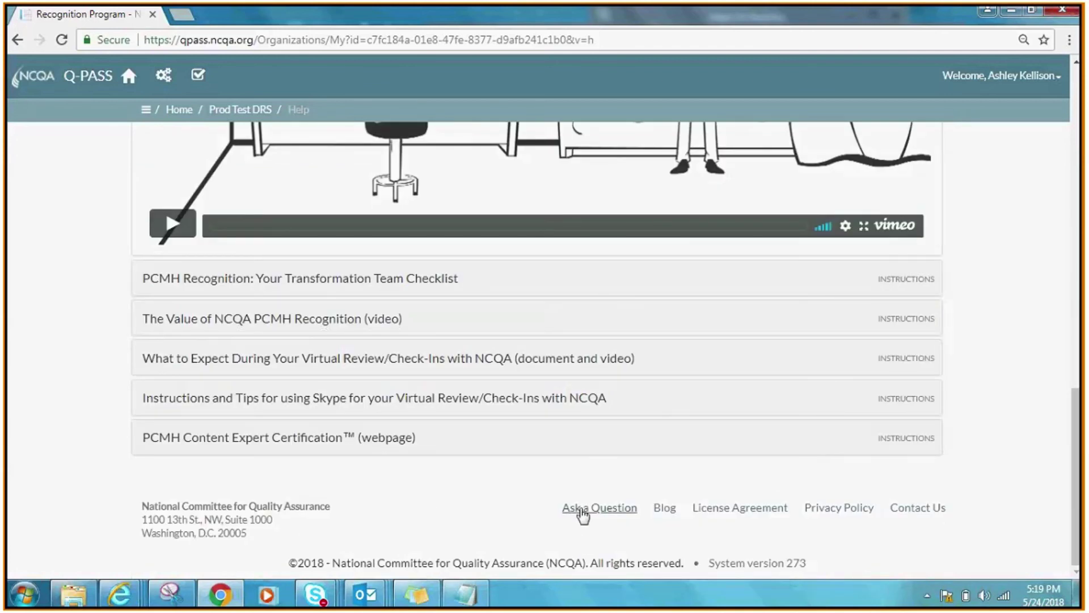